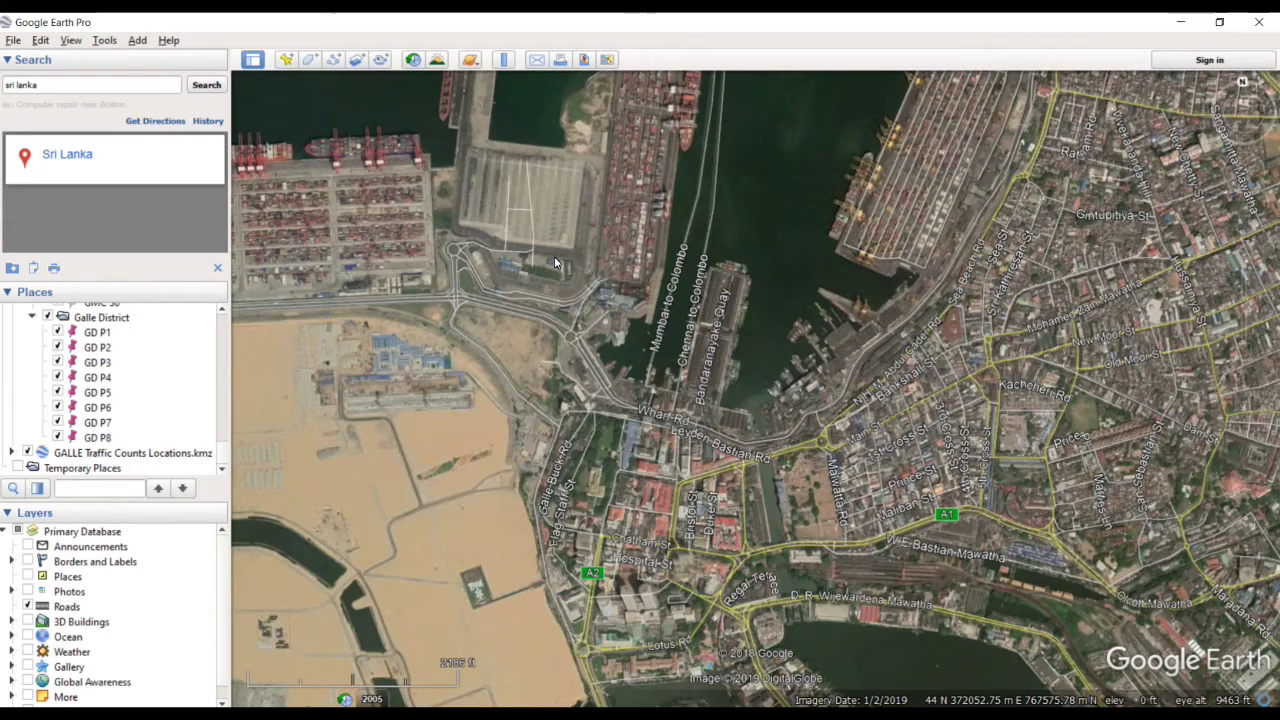
# Use Universal Transverse Mercator as the coordinate display format in the program options.
pyautogui.click(104, 40)
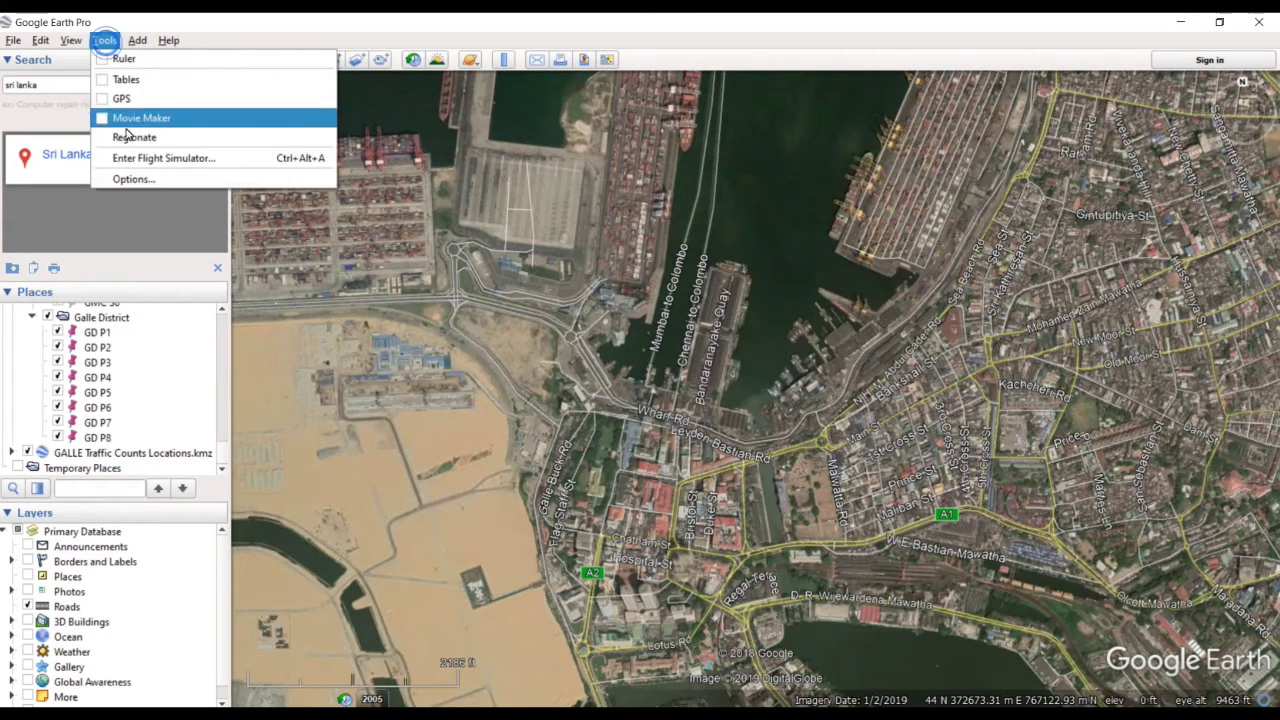
pyautogui.click(128, 180)
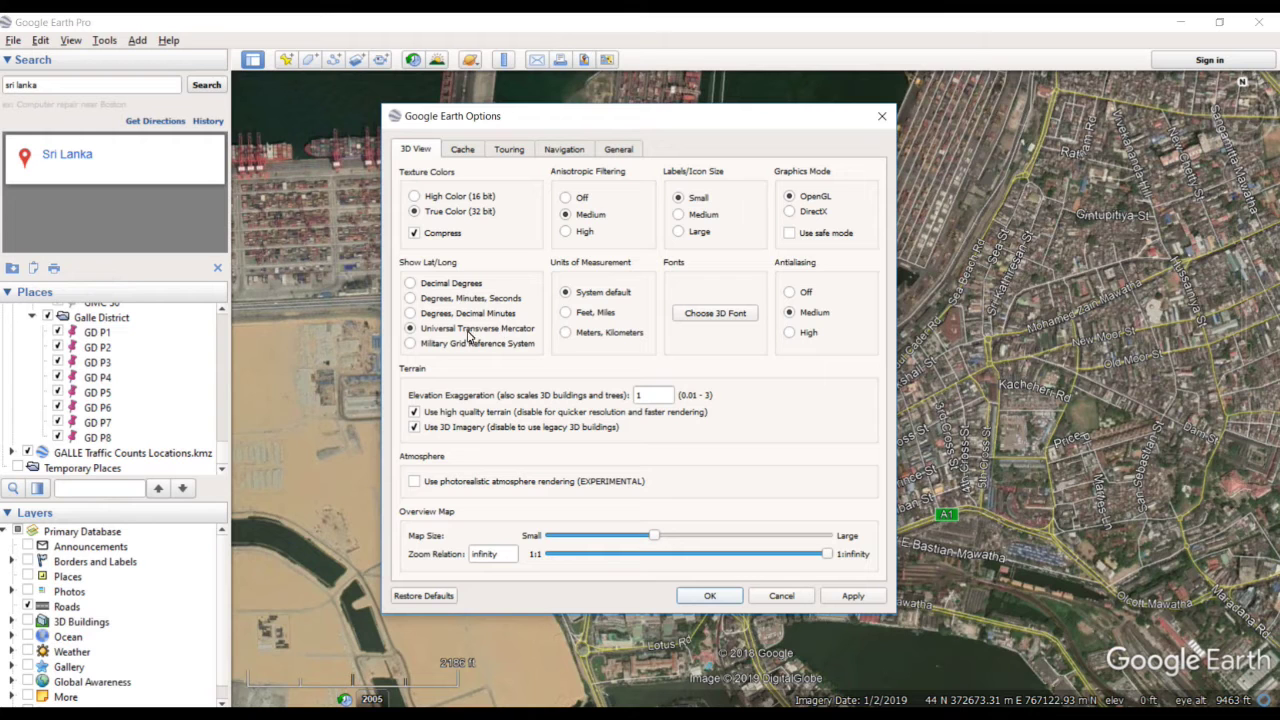
pyautogui.click(709, 595)
# Add a placemark on the container quay corner northwest in the port, at about 371683.58 m E, 767916.86 m N.
pyautogui.click(286, 61)
pyautogui.moveTo(755, 190); pyautogui.dragTo(486, 431)
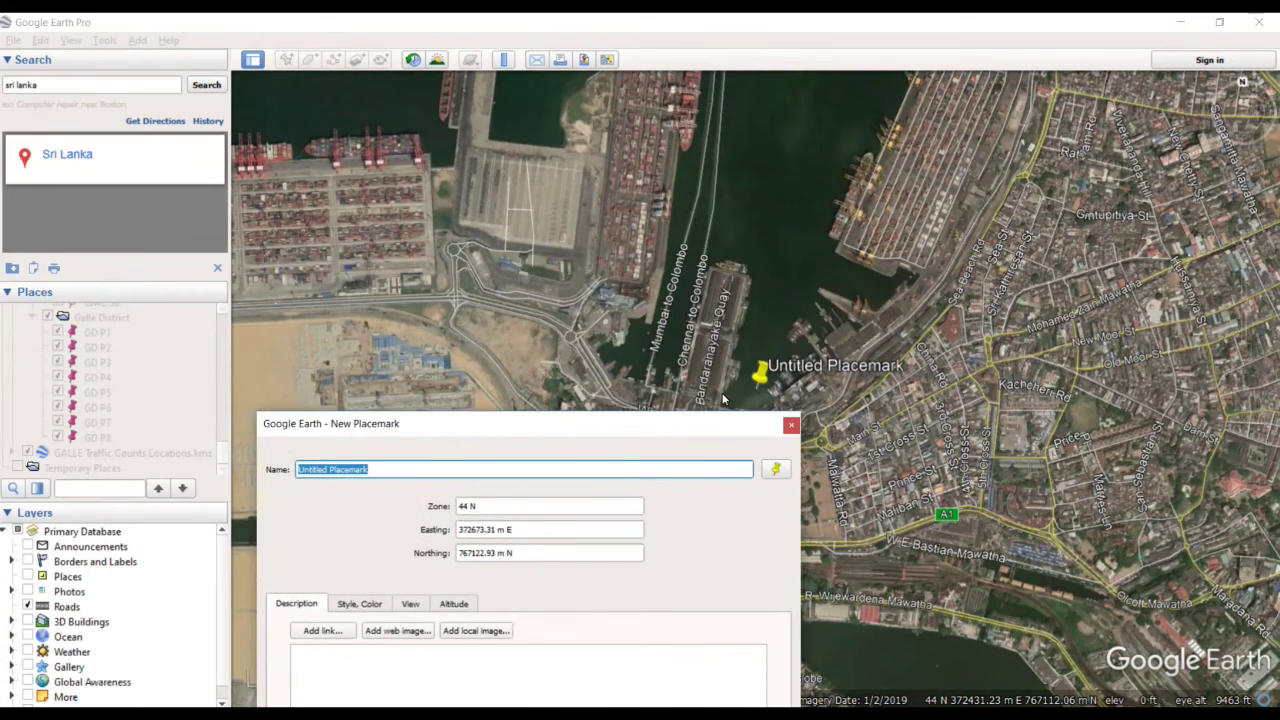
pyautogui.moveTo(760, 372); pyautogui.dragTo(437, 134)
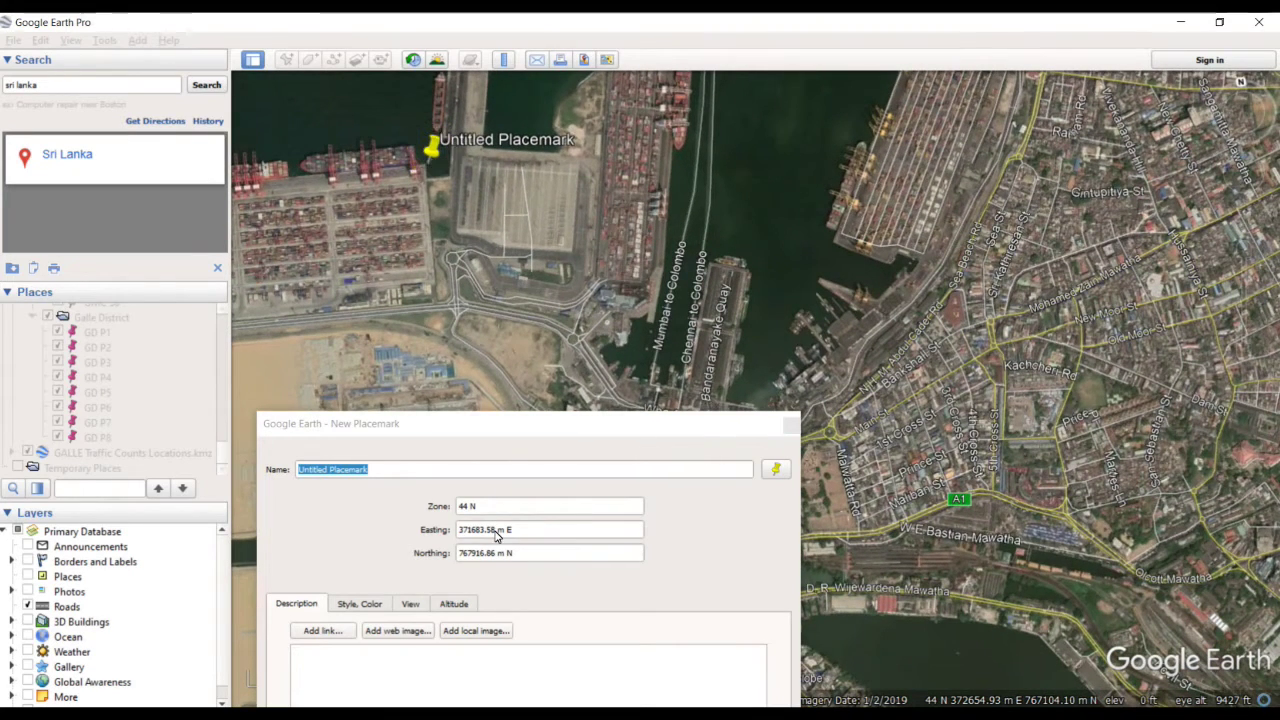
# Name the placemark with its easting and northing, "371683.58 m E, 767916.86 m N", and save it.
pyautogui.tripleClick(514, 530)
pyautogui.hotkey('ctrl', 'c')
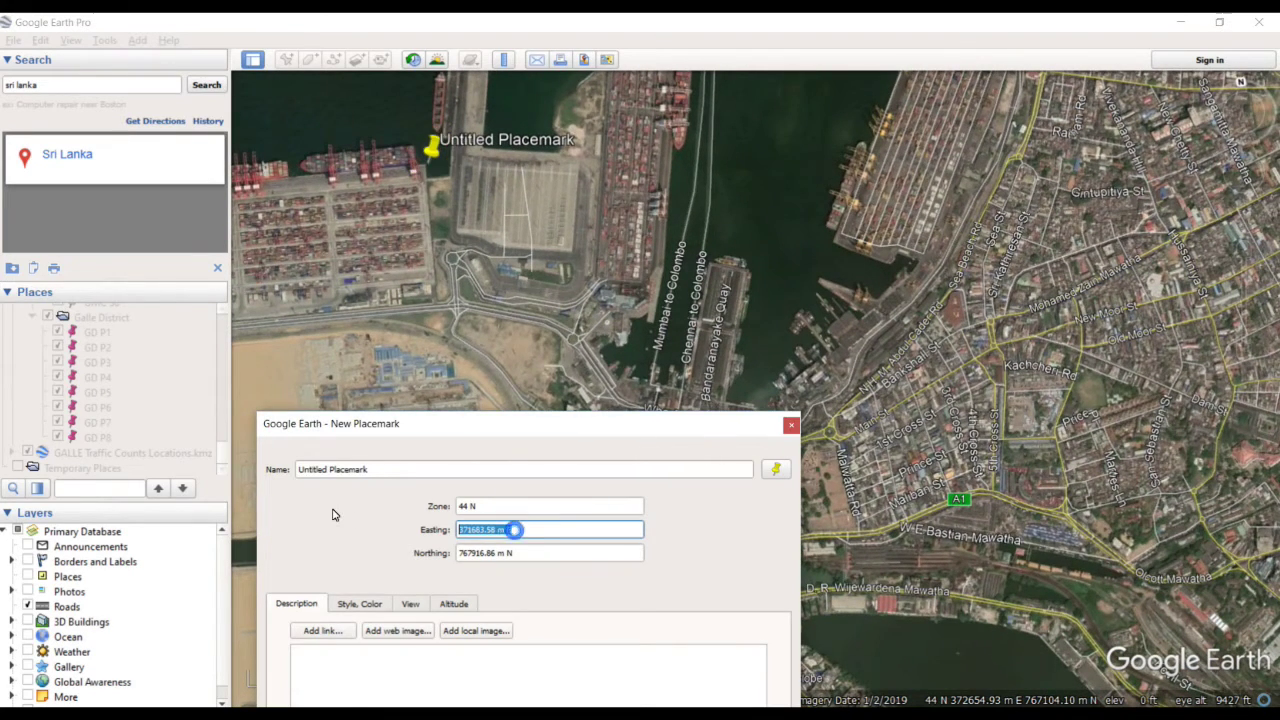
pyautogui.tripleClick(389, 470)
pyautogui.hotkey('ctrl', 'v')
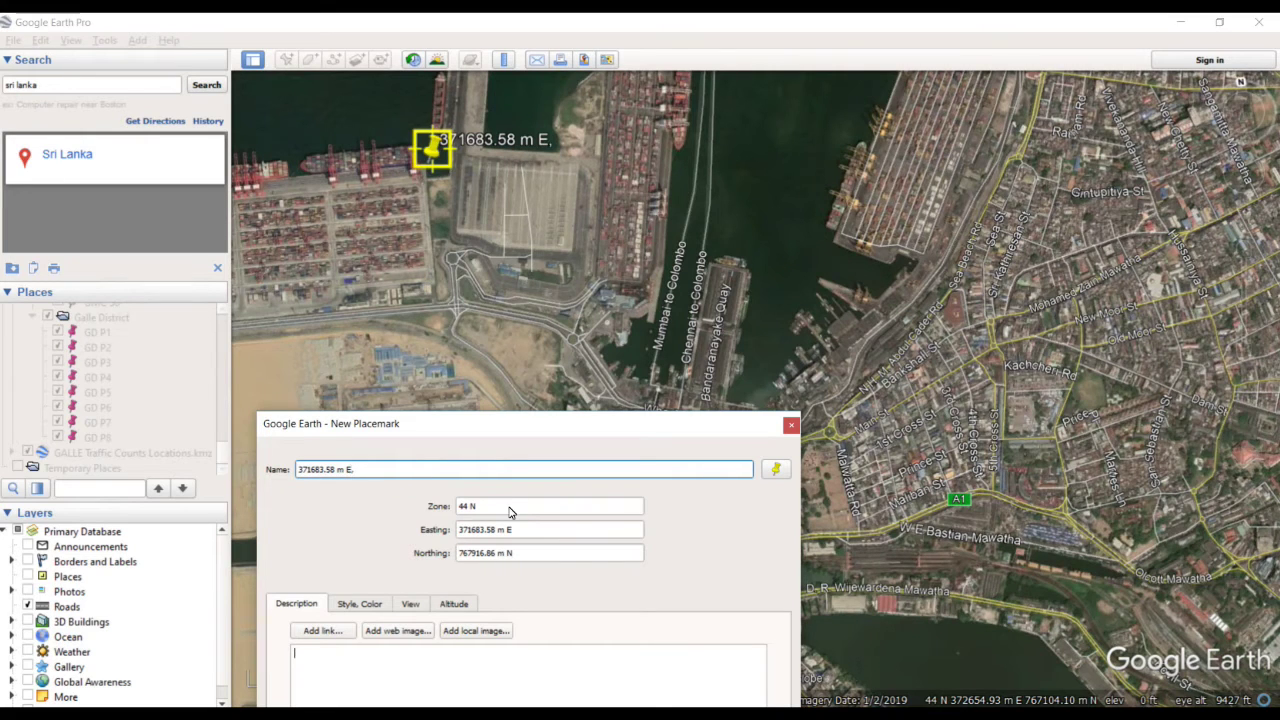
pyautogui.tripleClick(514, 555)
pyautogui.hotkey('ctrl', 'c')
pyautogui.click(379, 474)
pyautogui.hotkey('ctrl', 'v')
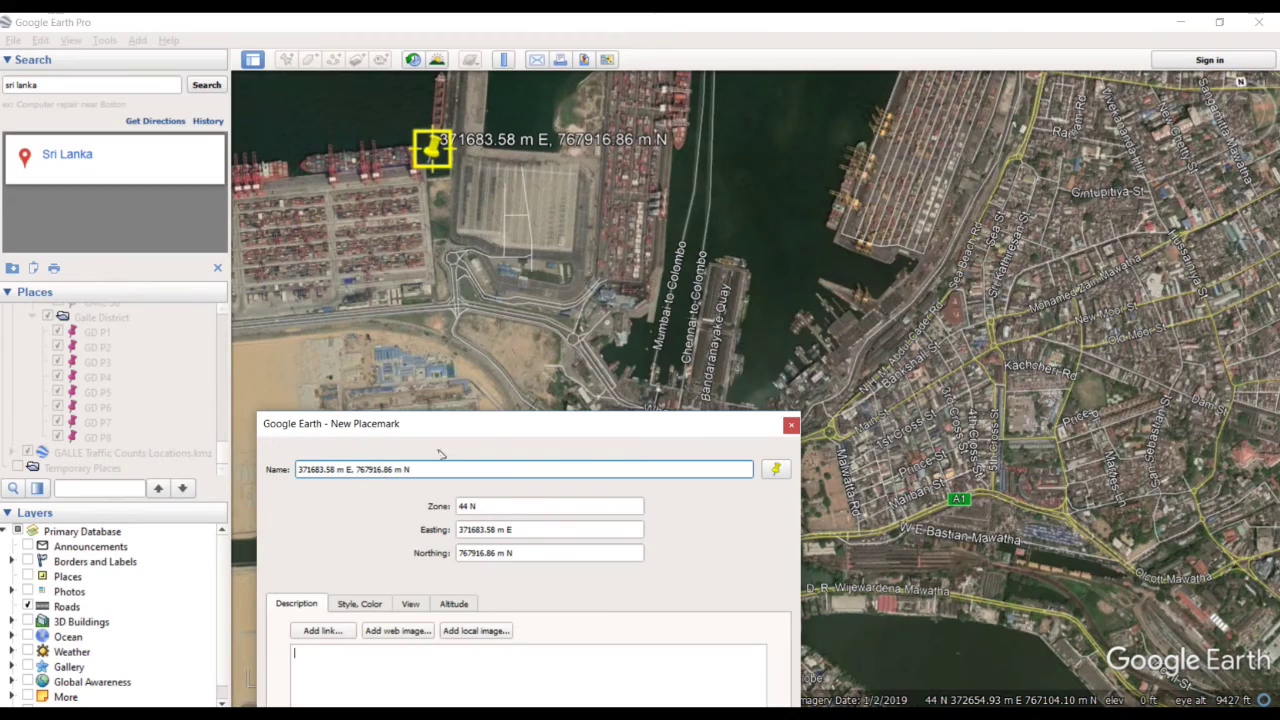
pyautogui.moveTo(483, 426); pyautogui.dragTo(514, 263)
pyautogui.click(724, 646)
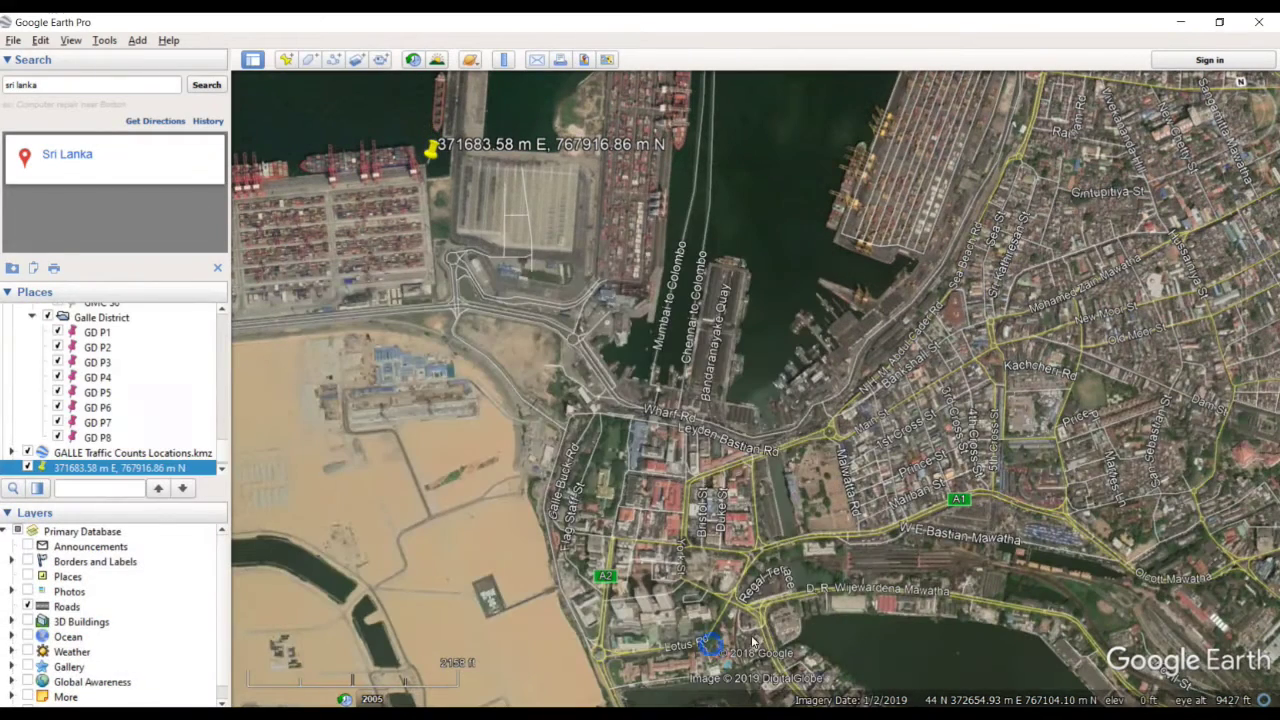
# Add a second placemark at the container terminal's southwest corner, named "372898.24 m E, 767439.38 m N".
pyautogui.click(284, 60)
pyautogui.moveTo(771, 183); pyautogui.dragTo(679, 278)
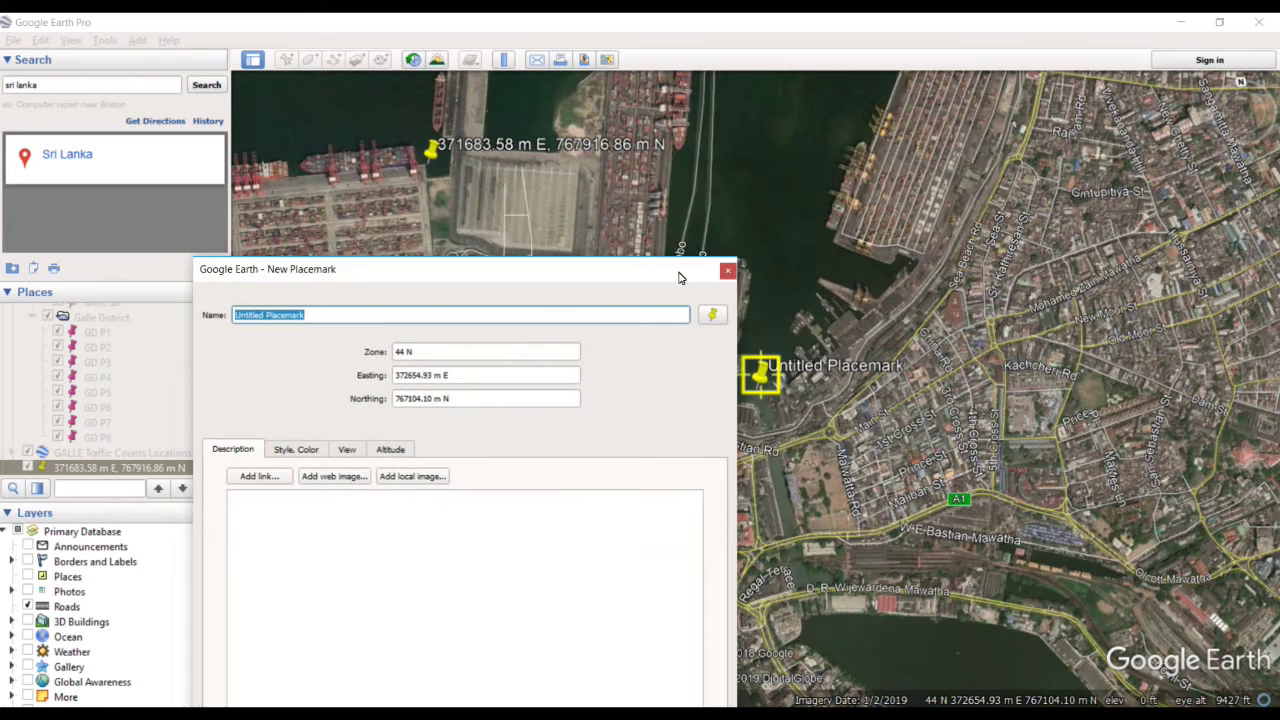
pyautogui.moveTo(760, 373); pyautogui.dragTo(824, 282)
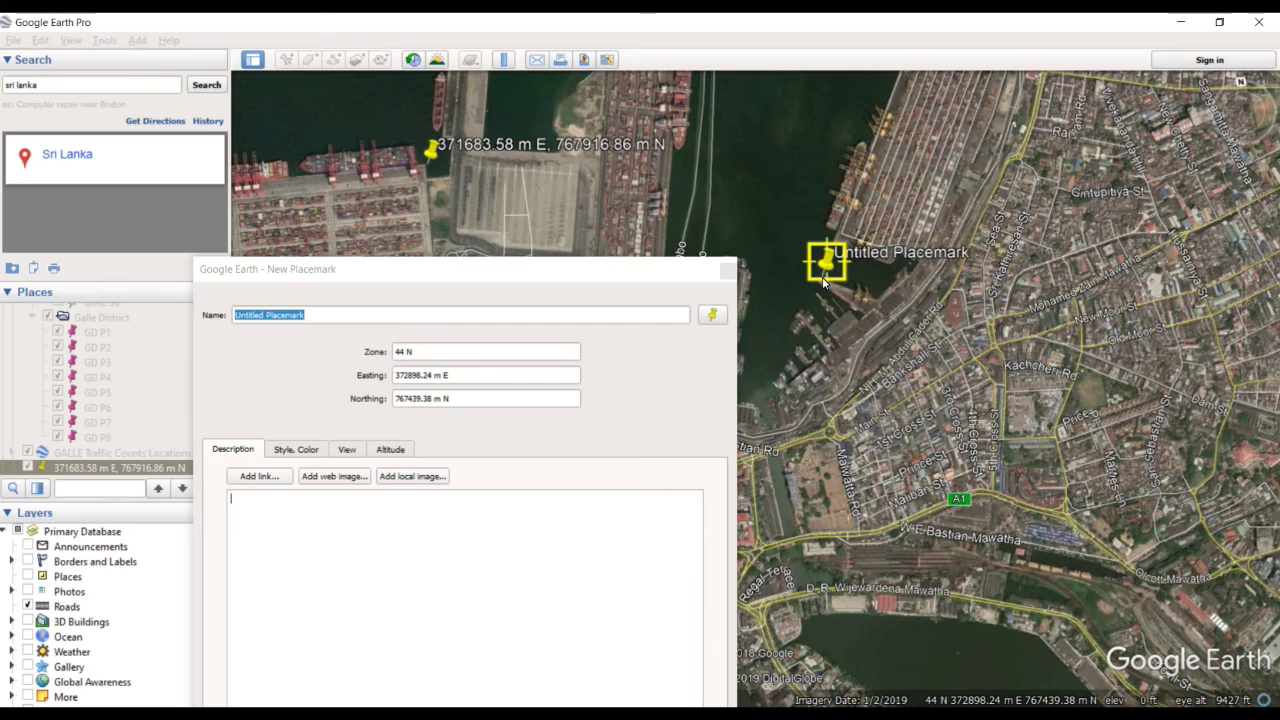
pyautogui.click(607, 269)
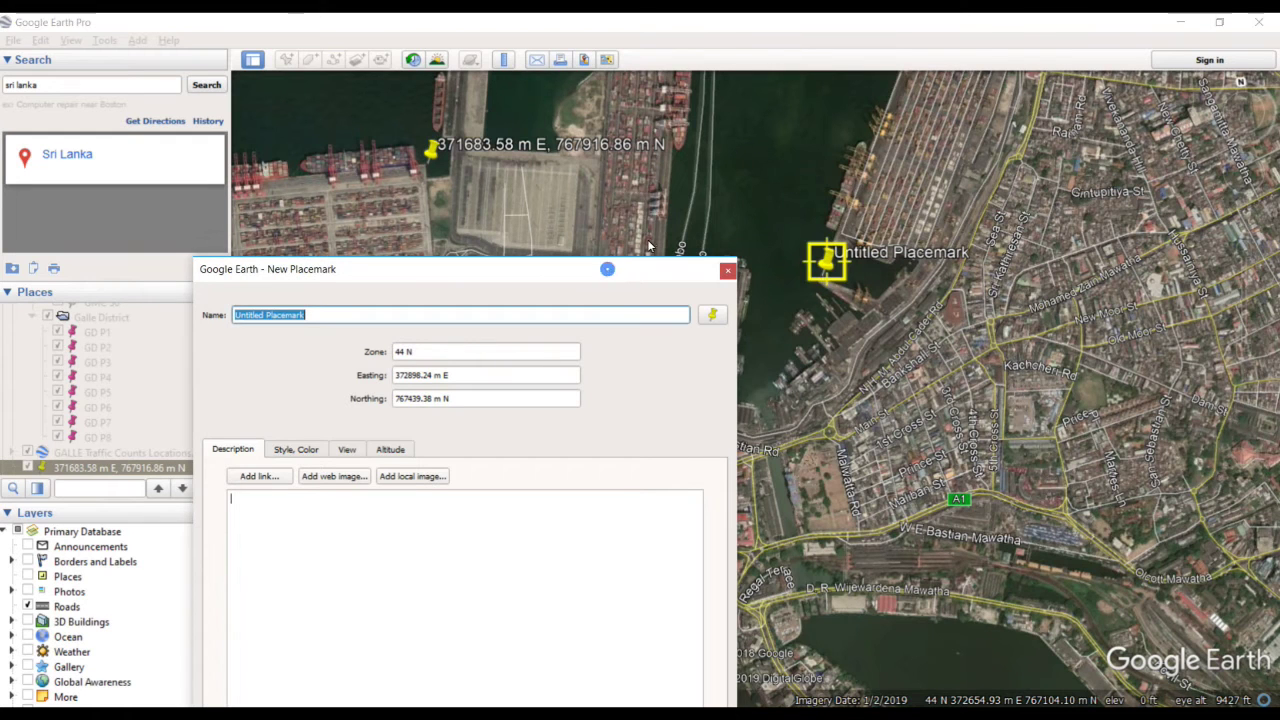
pyautogui.moveTo(634, 270); pyautogui.dragTo(662, 222)
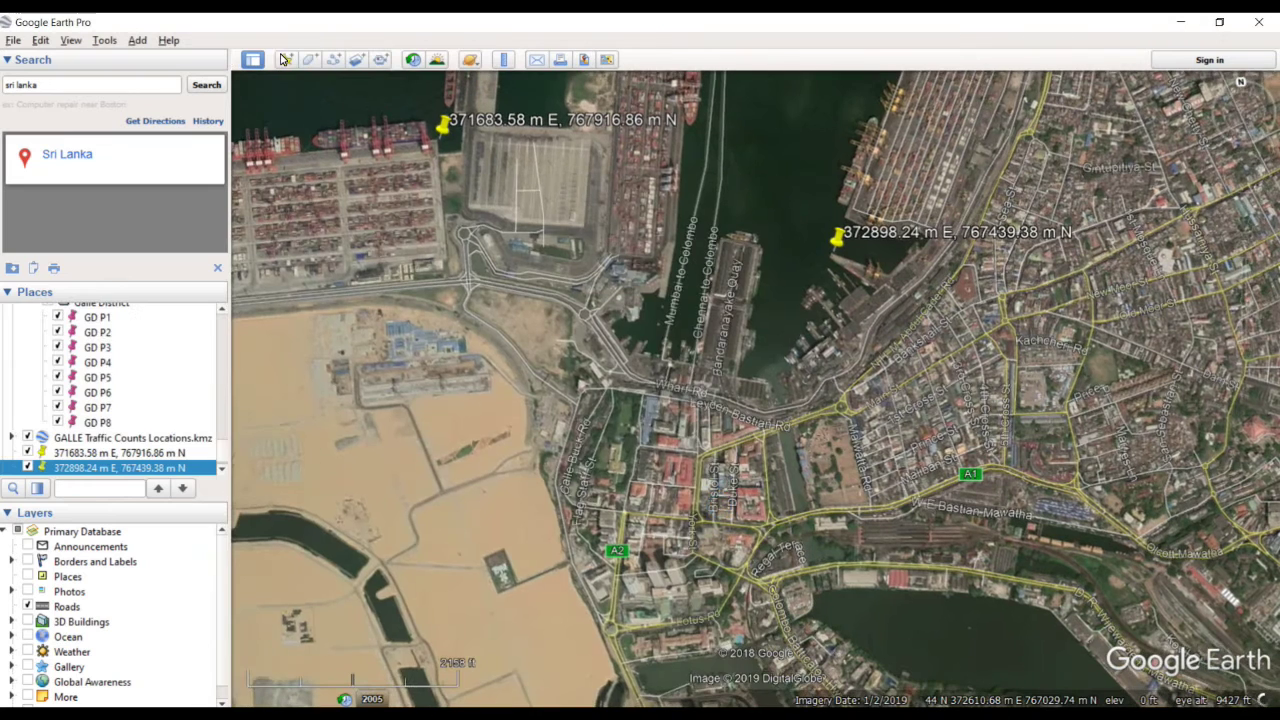
# Add a third placemark at the lake's northwest shore, named "372780.01 m E, 766388.04 m N".
pyautogui.click(285, 59)
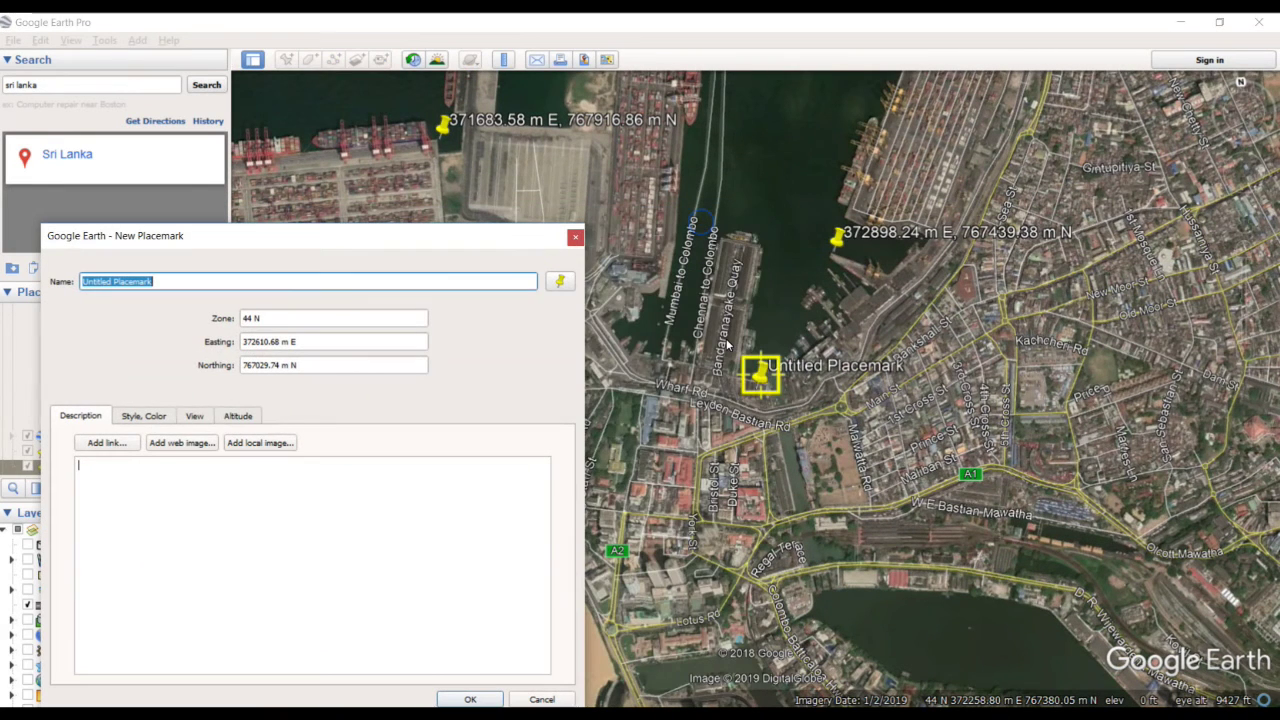
pyautogui.moveTo(752, 392); pyautogui.dragTo(826, 596)
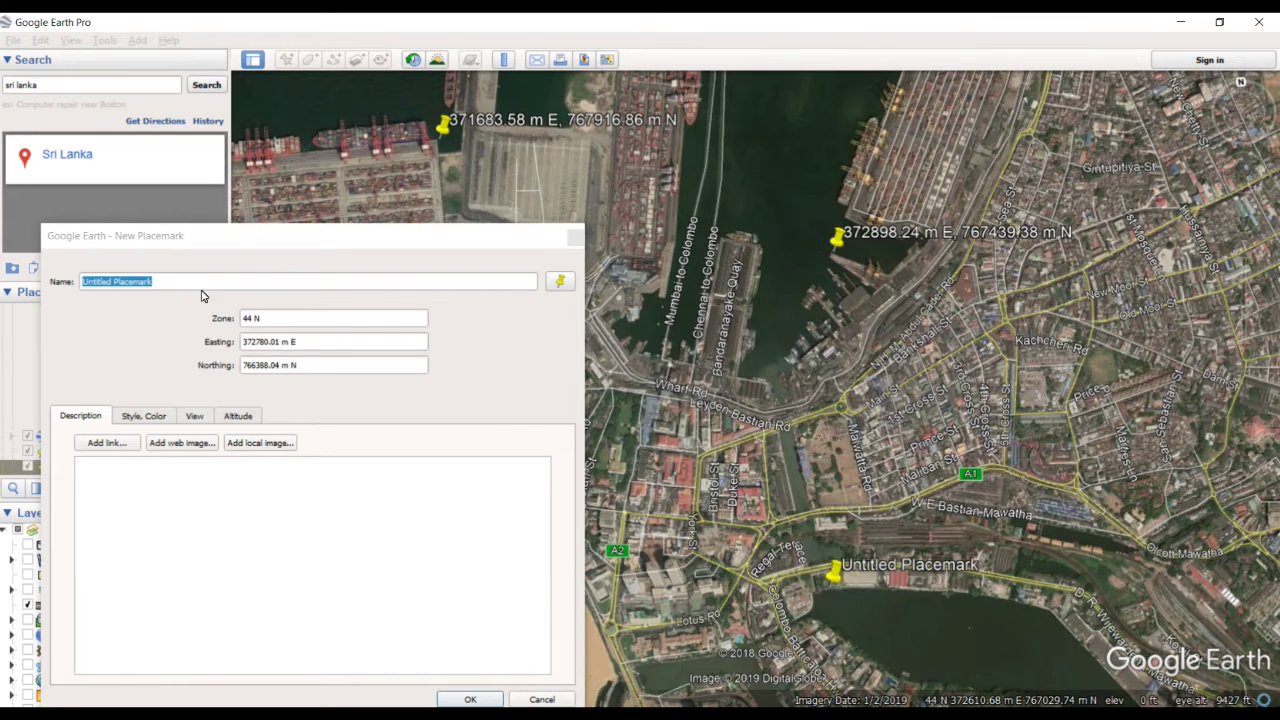
pyautogui.tripleClick(314, 341)
pyautogui.hotkey('ctrl', 'c')
pyautogui.tripleClick(150, 281)
pyautogui.hotkey('ctrl', 'v')
pyautogui.click(165, 285)
pyautogui.write(', 766388.04 m N')
pyautogui.press('Return')
# Add a fourth placemark on the sand area, at the corner of the small dark plot.
pyautogui.click(286, 59)
pyautogui.moveTo(428, 235); pyautogui.dragTo(1232, 195)
pyautogui.moveTo(757, 371); pyautogui.dragTo(491, 537)
# Copy the fourth placemark's coordinates into its name, leaving it as "766584.94 m N", and save it.
pyautogui.tripleClick(1061, 318)
pyautogui.hotkey('ctrl', 'c')
pyautogui.tripleClick(925, 254)
pyautogui.hotkey('ctrl', 'v')
pyautogui.tripleClick(1062, 338)
pyautogui.hotkey('ctrl', 'c')
pyautogui.tripleClick(900, 254)
pyautogui.hotkey('ctrl', 'v')
pyautogui.press('Return')
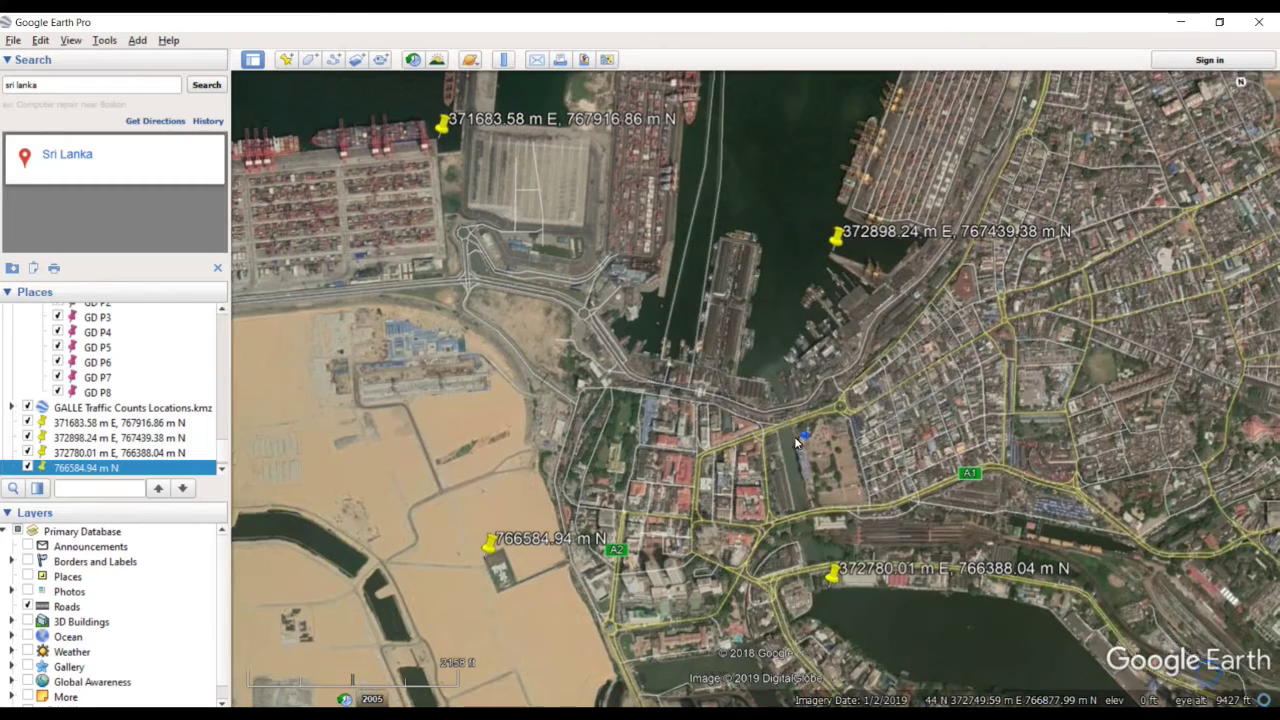
# Begin a Save Image export of the current map view containing all four placemarks.
pyautogui.moveTo(797, 441); pyautogui.dragTo(789, 448)
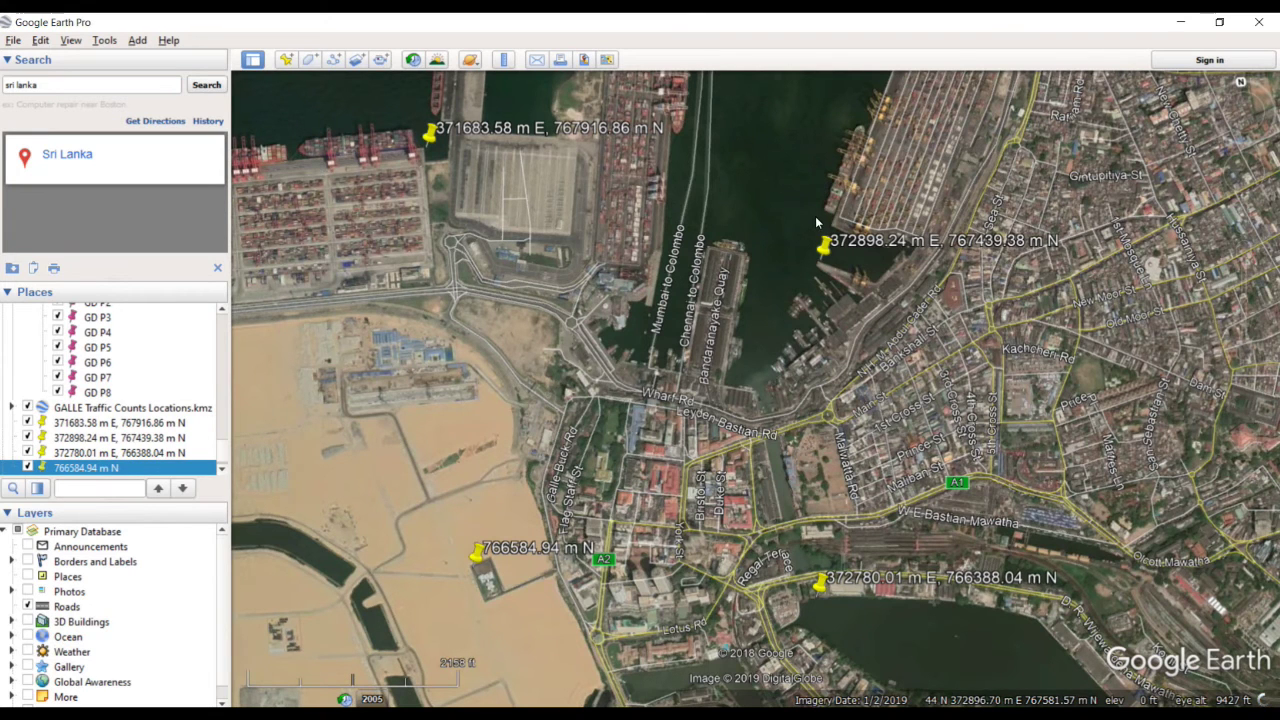
pyautogui.click(38, 40)
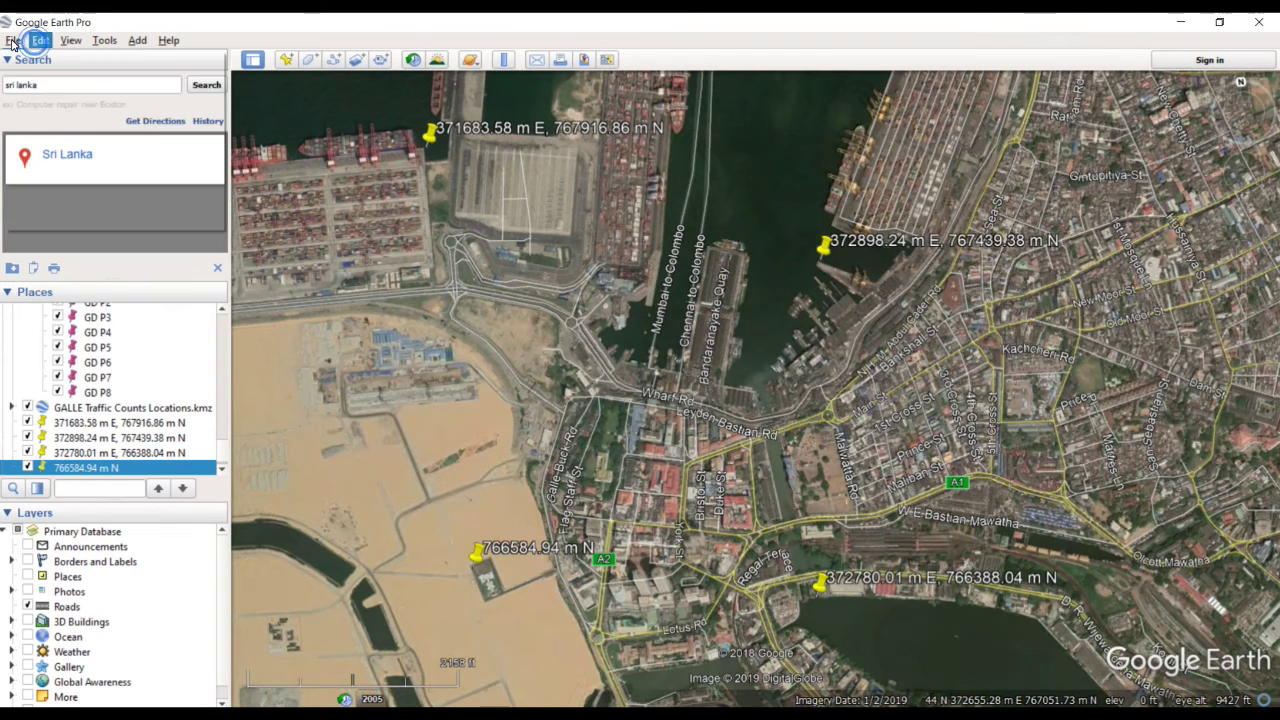
pyautogui.click(13, 41)
pyautogui.moveTo(60, 77)
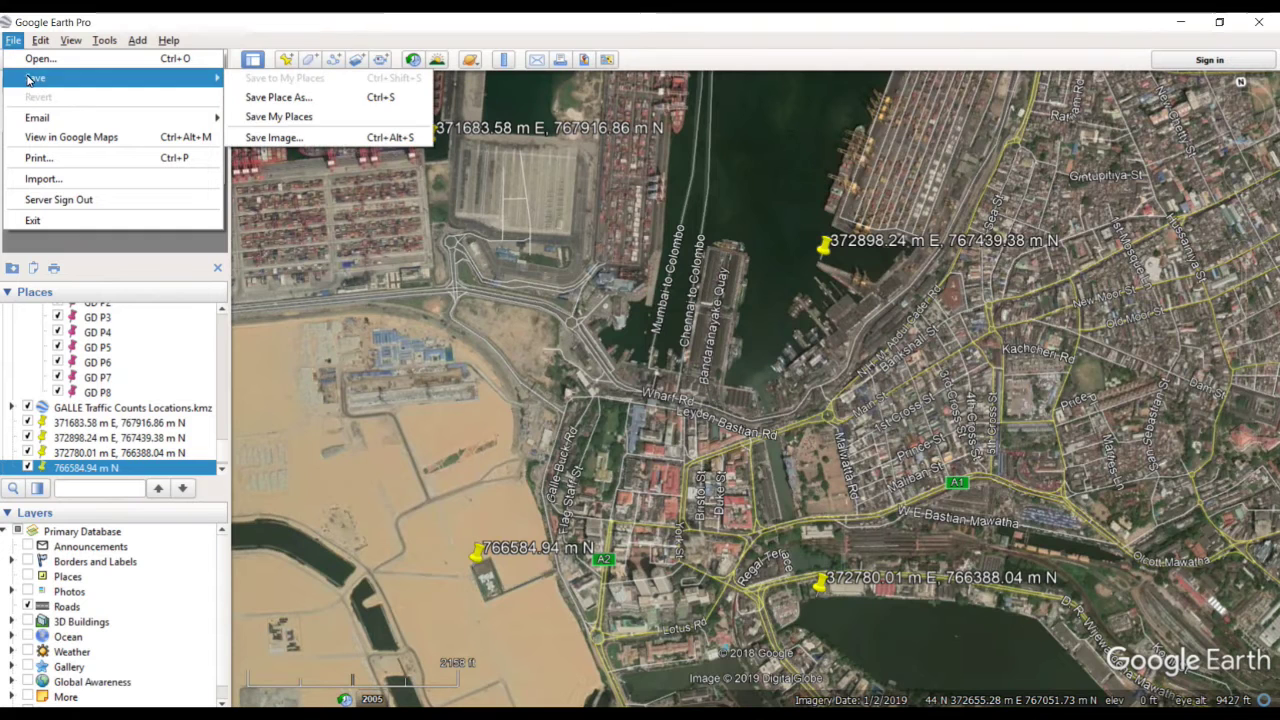
pyautogui.click(286, 134)
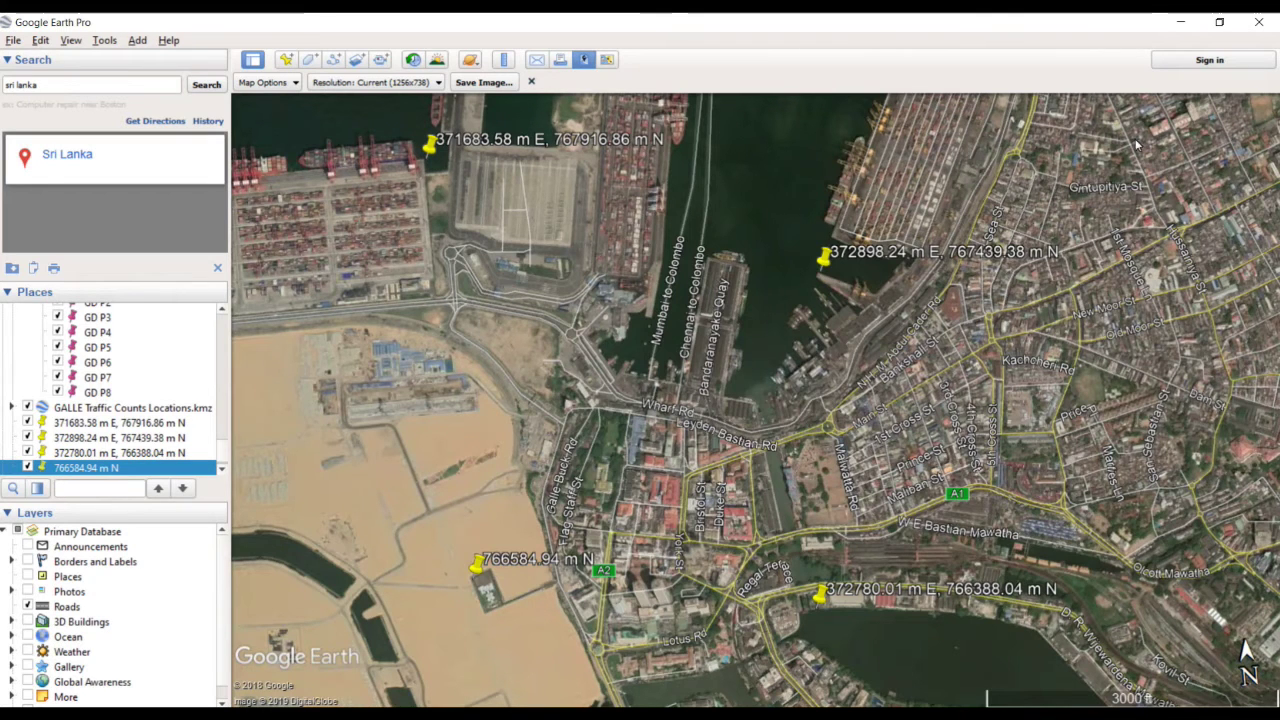
# Show the title and description and the legend on the map image.
pyautogui.click(290, 84)
pyautogui.click(275, 122)
pyautogui.click(273, 147)
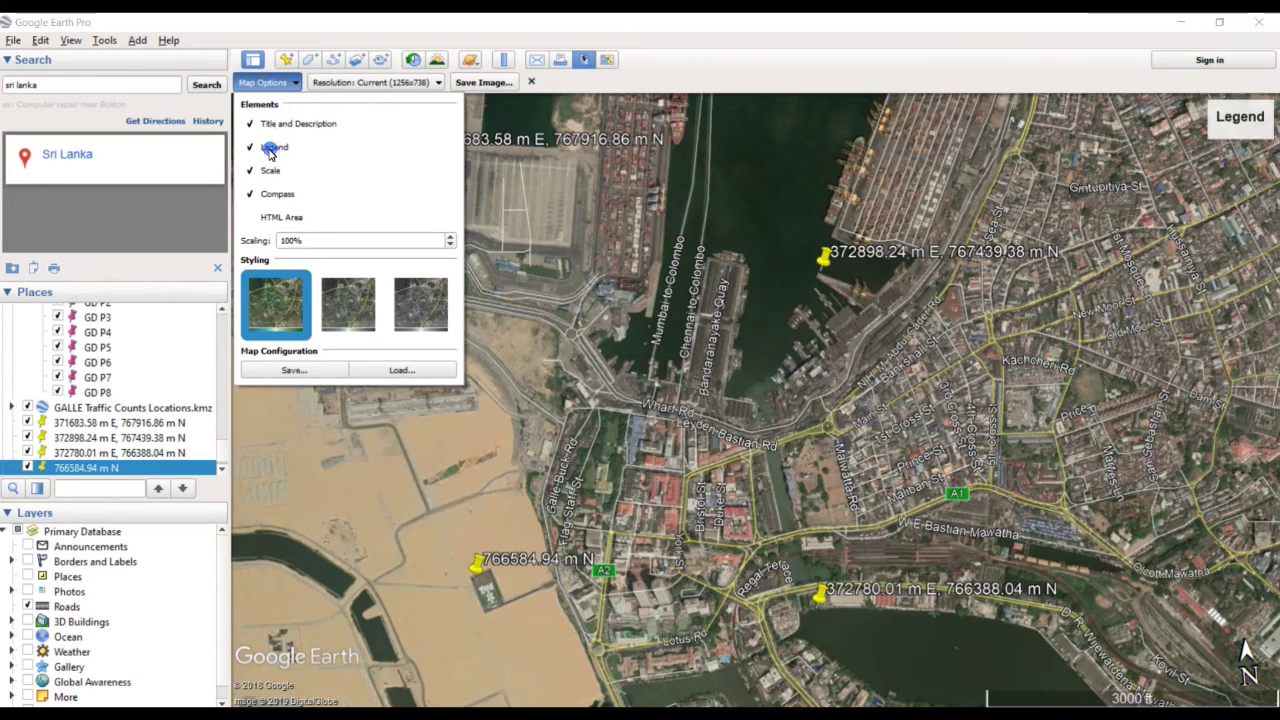
pyautogui.click(995, 155)
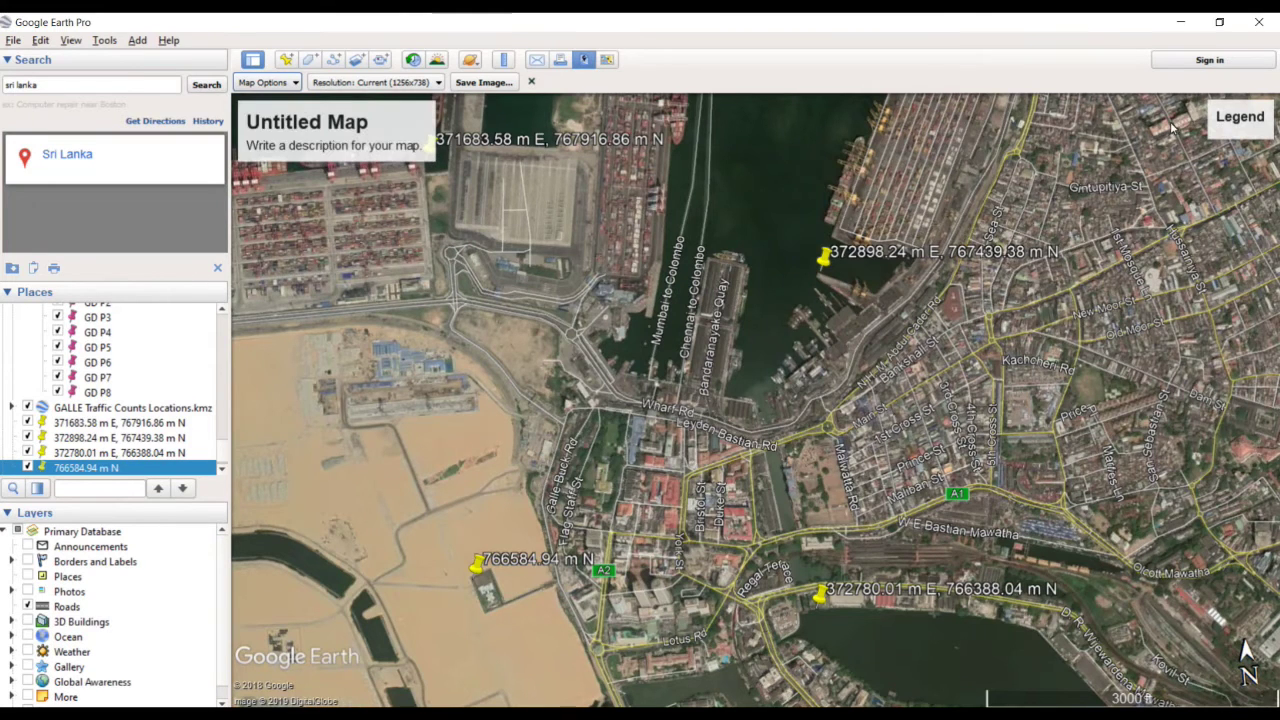
# Hide the title and description and the legend, leaving only the scale and compass on the map image.
pyautogui.click(294, 82)
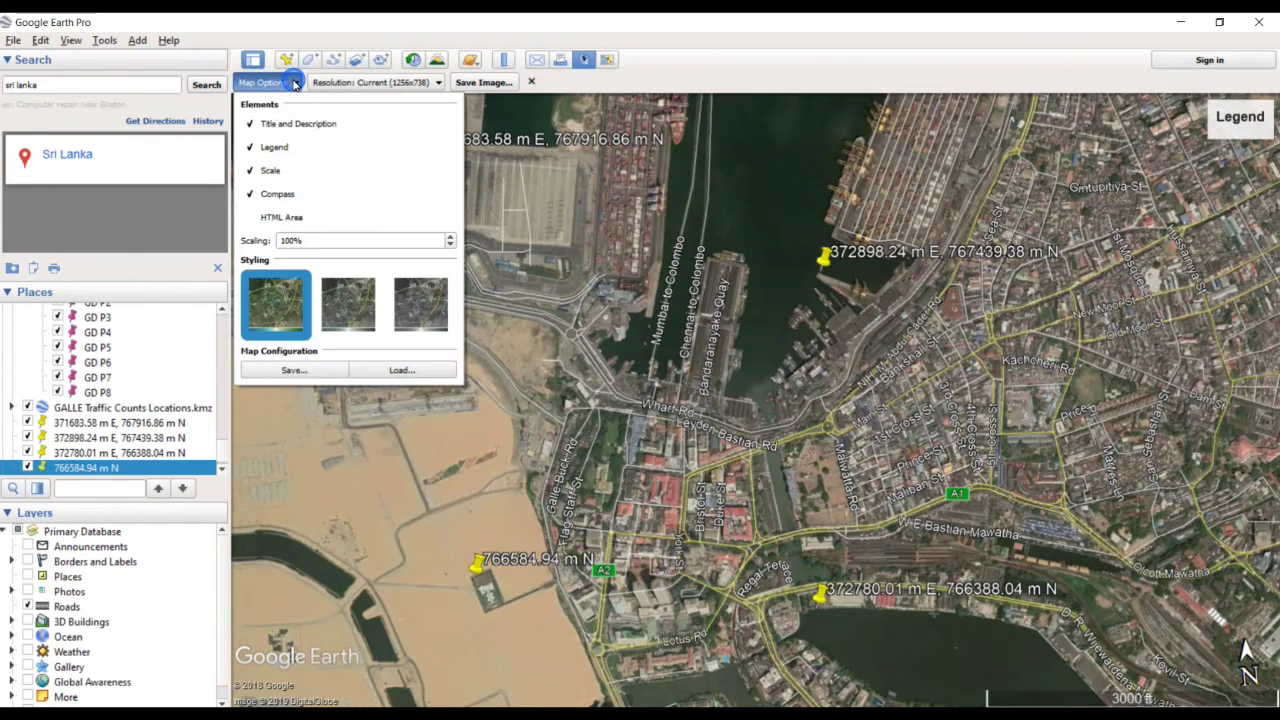
pyautogui.click(272, 123)
pyautogui.click(273, 147)
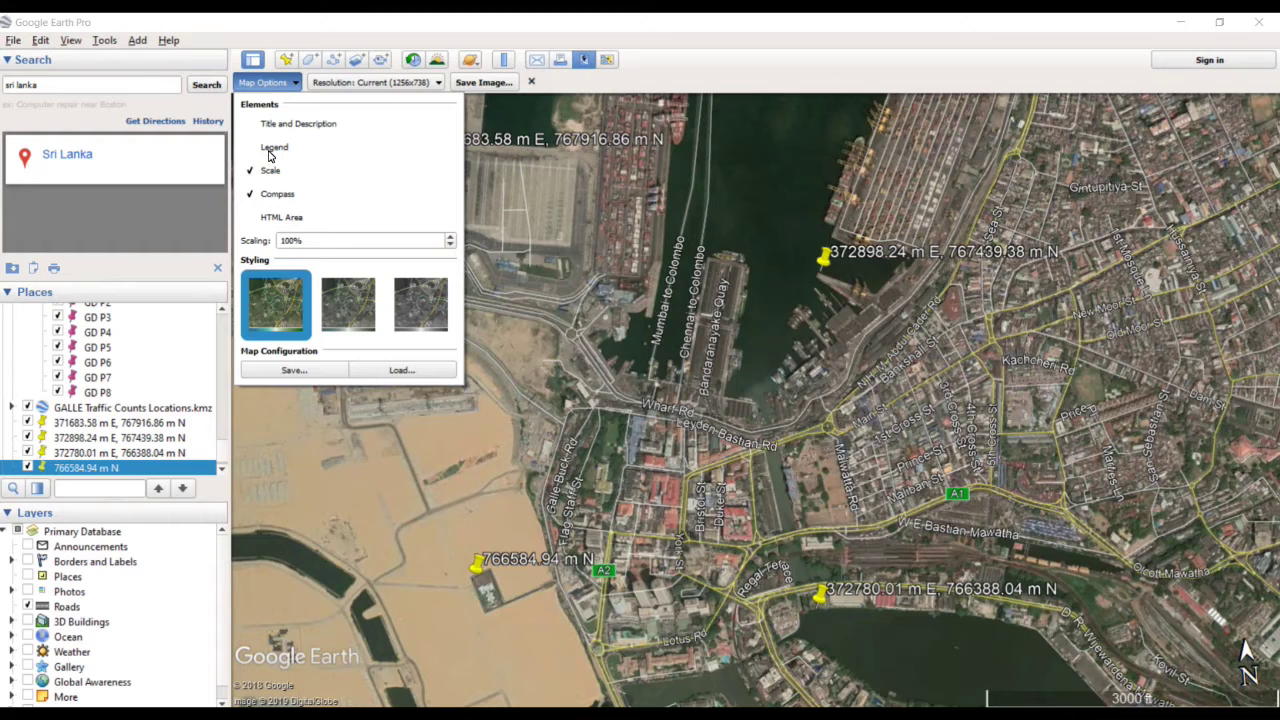
pyautogui.click(535, 107)
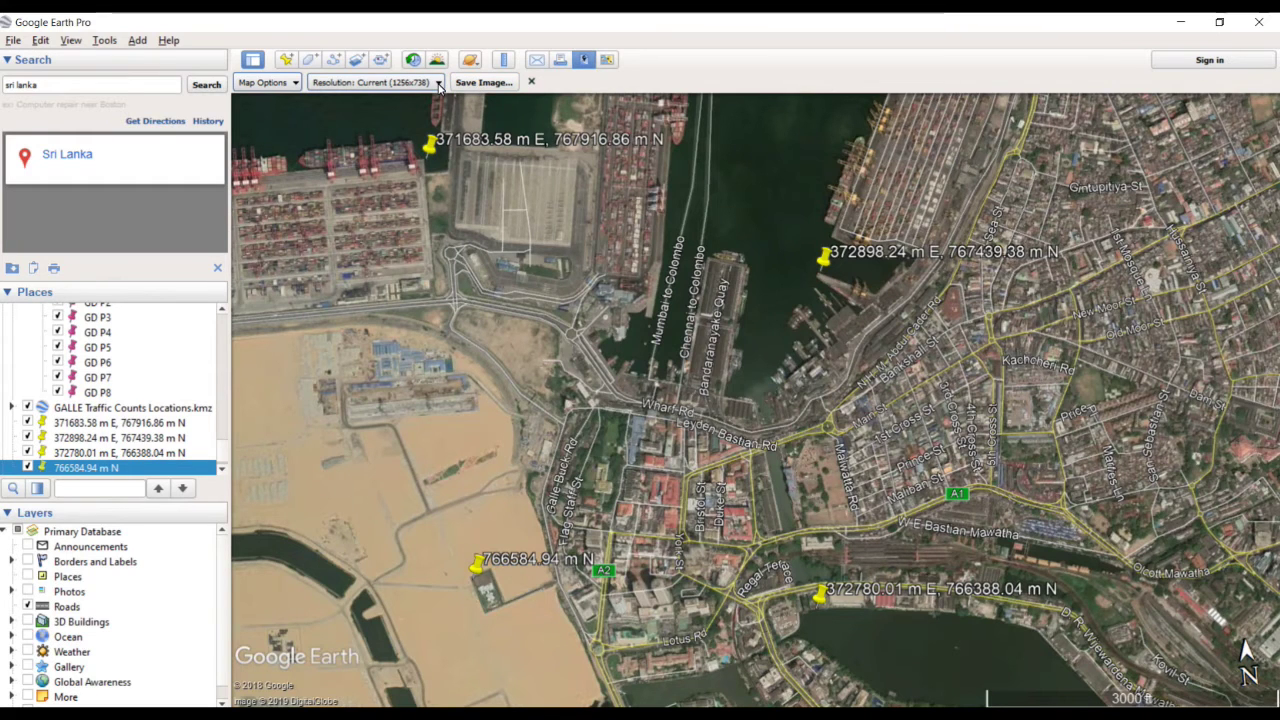
# Save the map image as Geo.jpg in JPEG format in the folder "New folder".
pyautogui.click(481, 83)
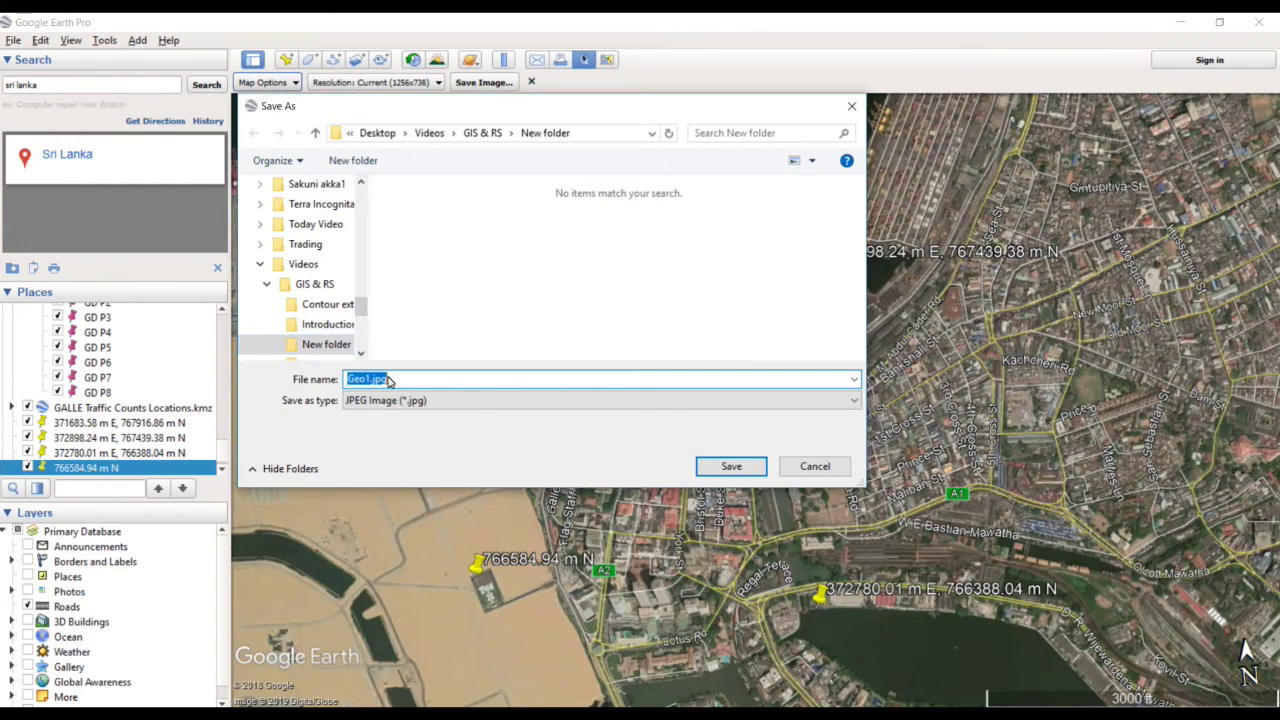
pyautogui.click(371, 379)
pyautogui.press('BackSpace')
pyautogui.click(712, 468)
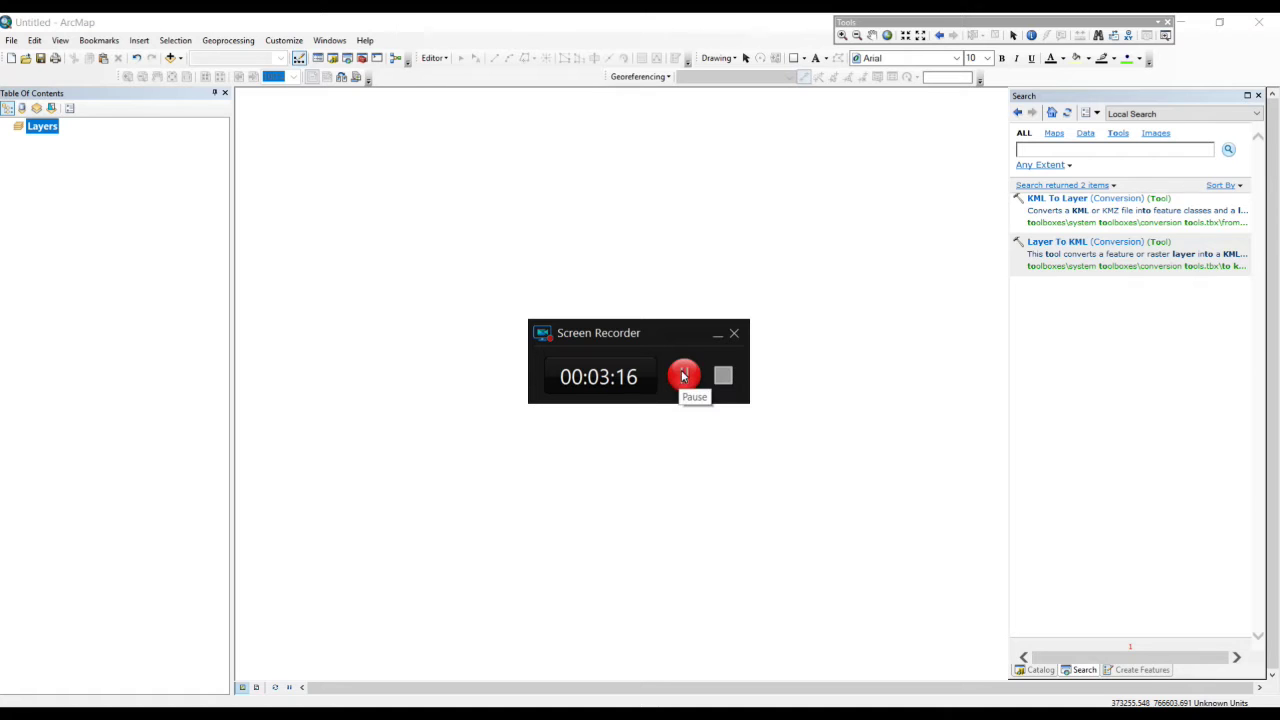
pyautogui.click(716, 337)
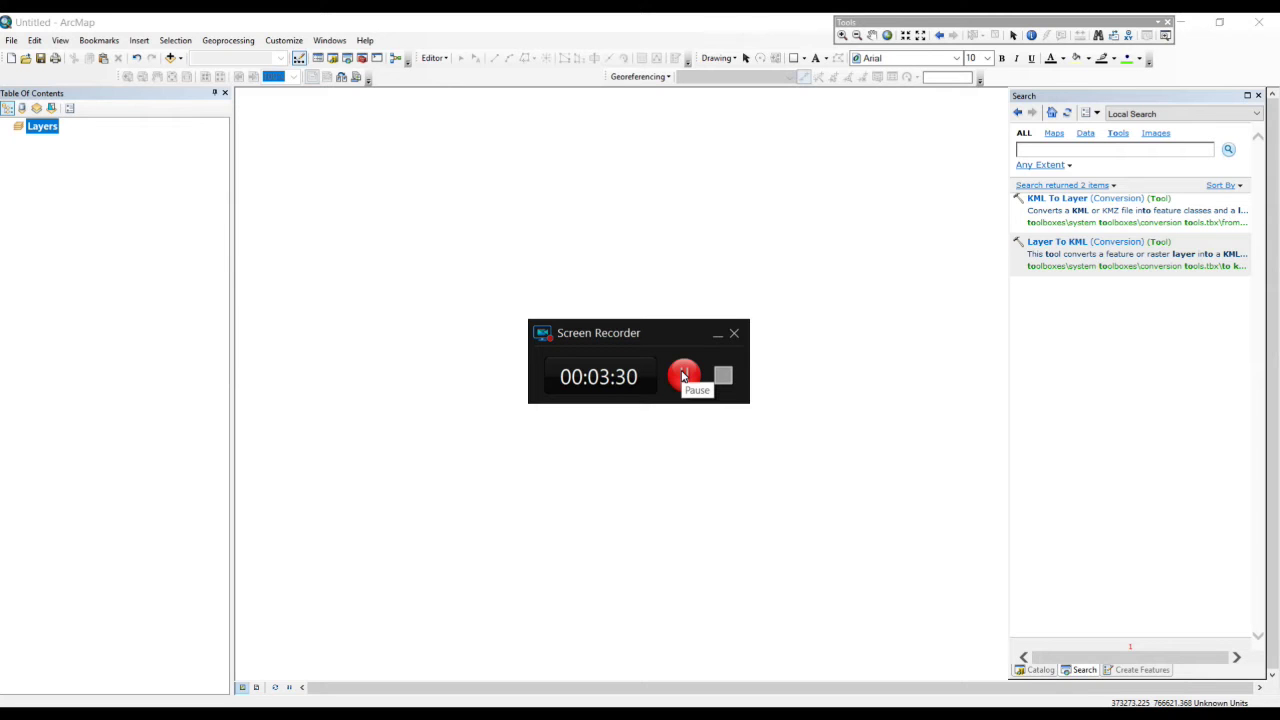
pyautogui.click(684, 375)
# In ArcMap, add the Geo.jpg image to the map and accept its missing spatial reference.
pyautogui.click(171, 58)
pyautogui.click(484, 286)
pyautogui.doubleClick(487, 292)
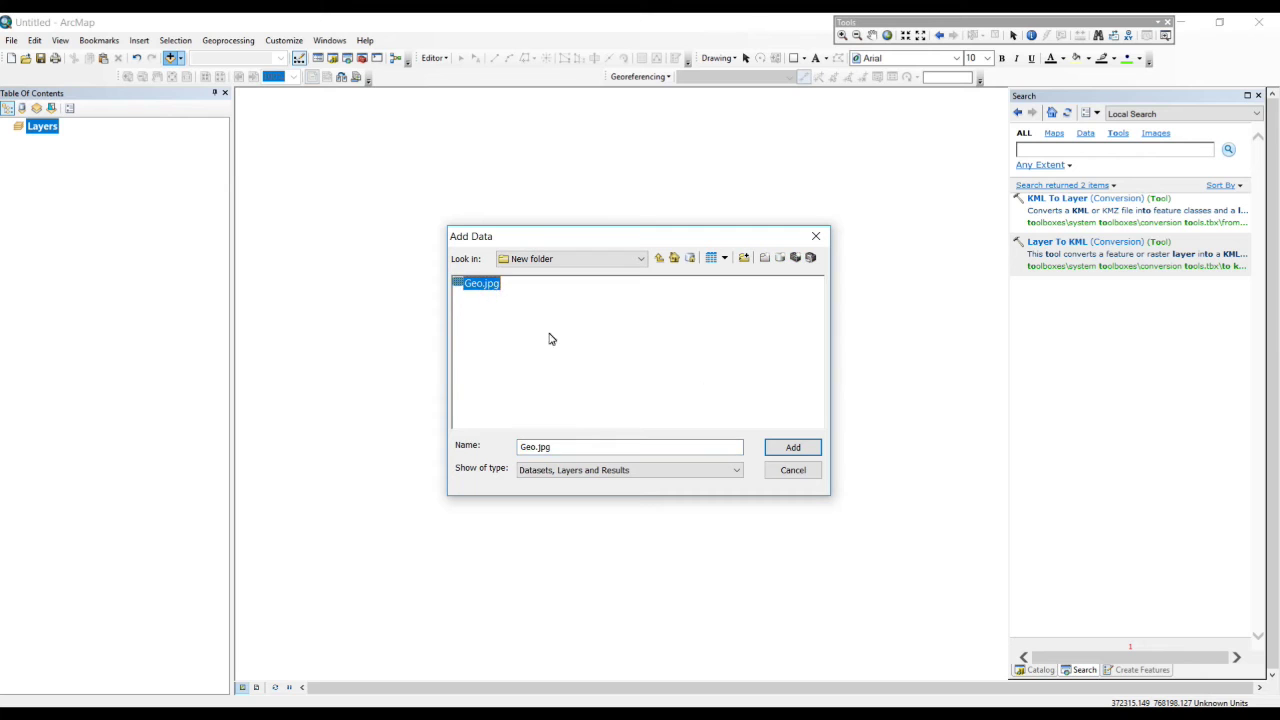
pyautogui.click(780, 442)
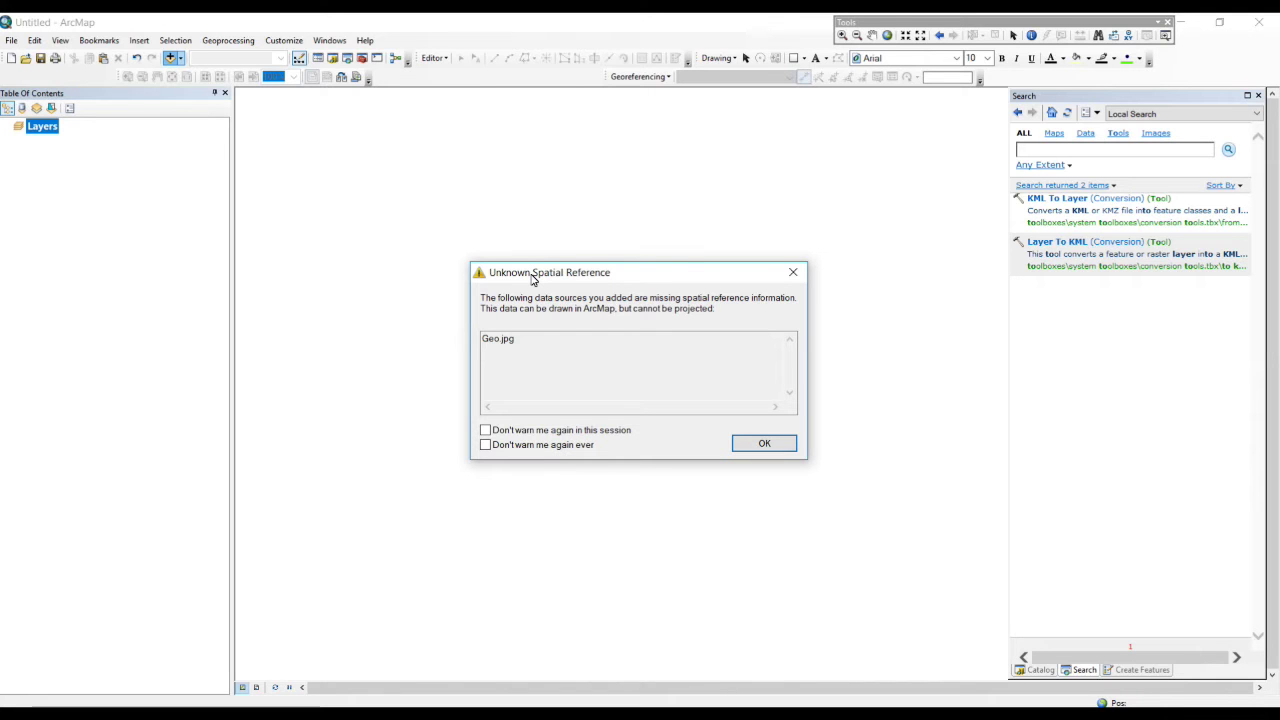
pyautogui.click(737, 441)
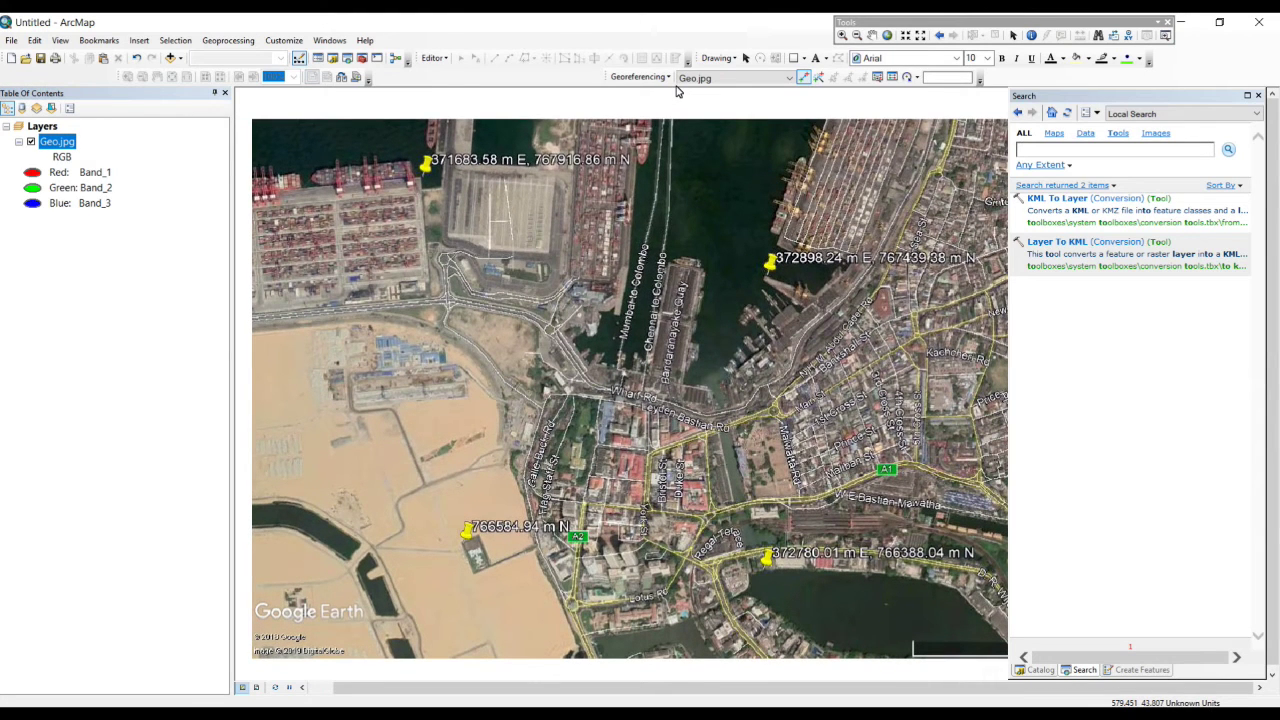
# Check that the Georeferencing tools are enabled and that Geo.jpg is their target layer.
pyautogui.rightClick(613, 45)
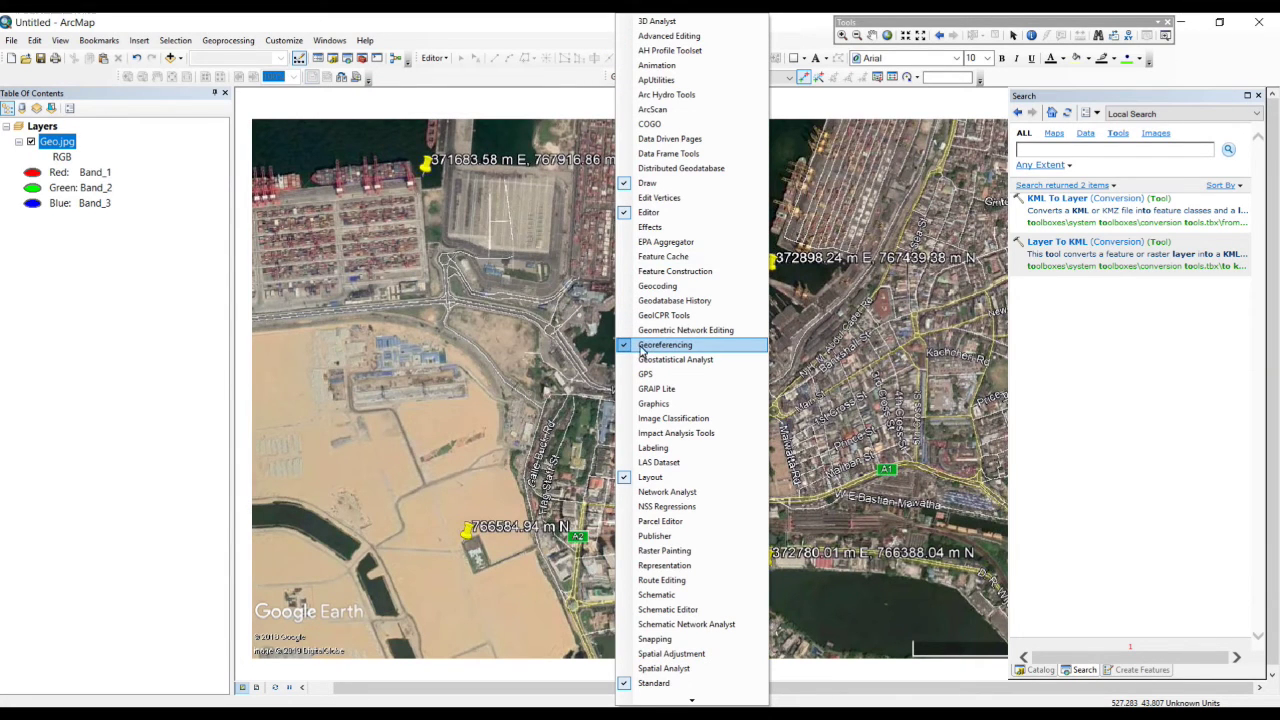
pyautogui.click(585, 37)
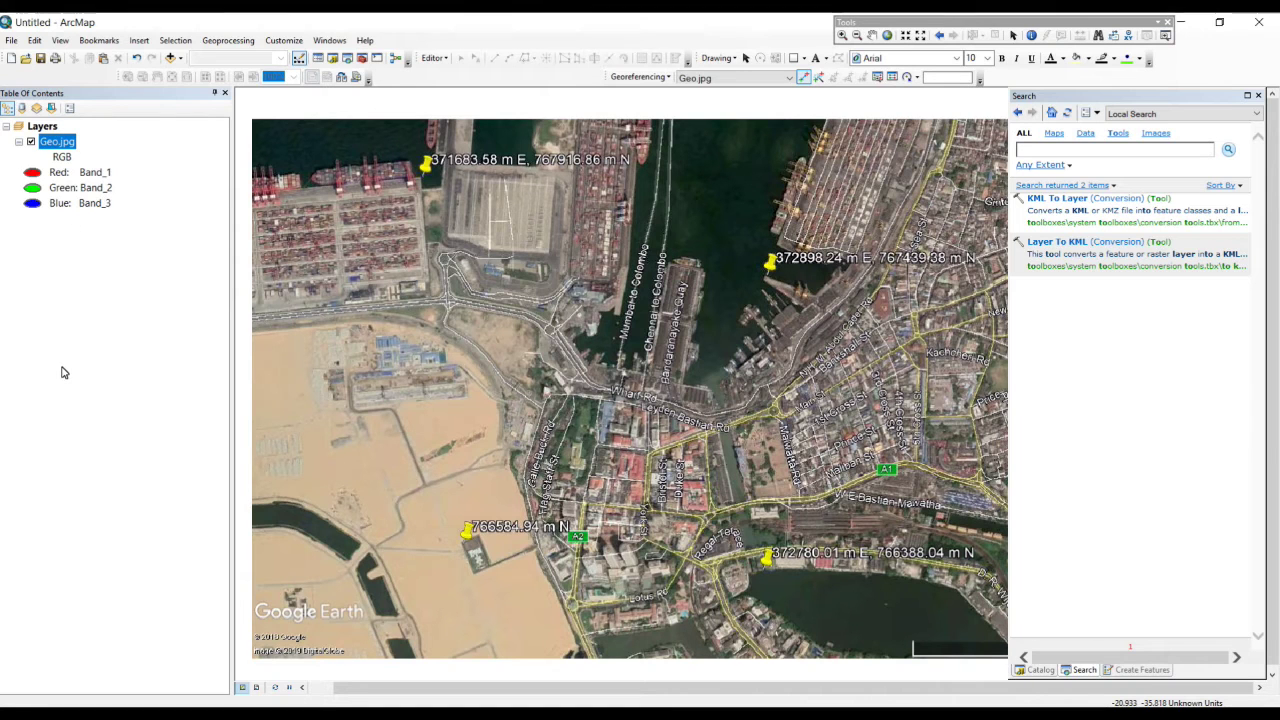
pyautogui.click(789, 78)
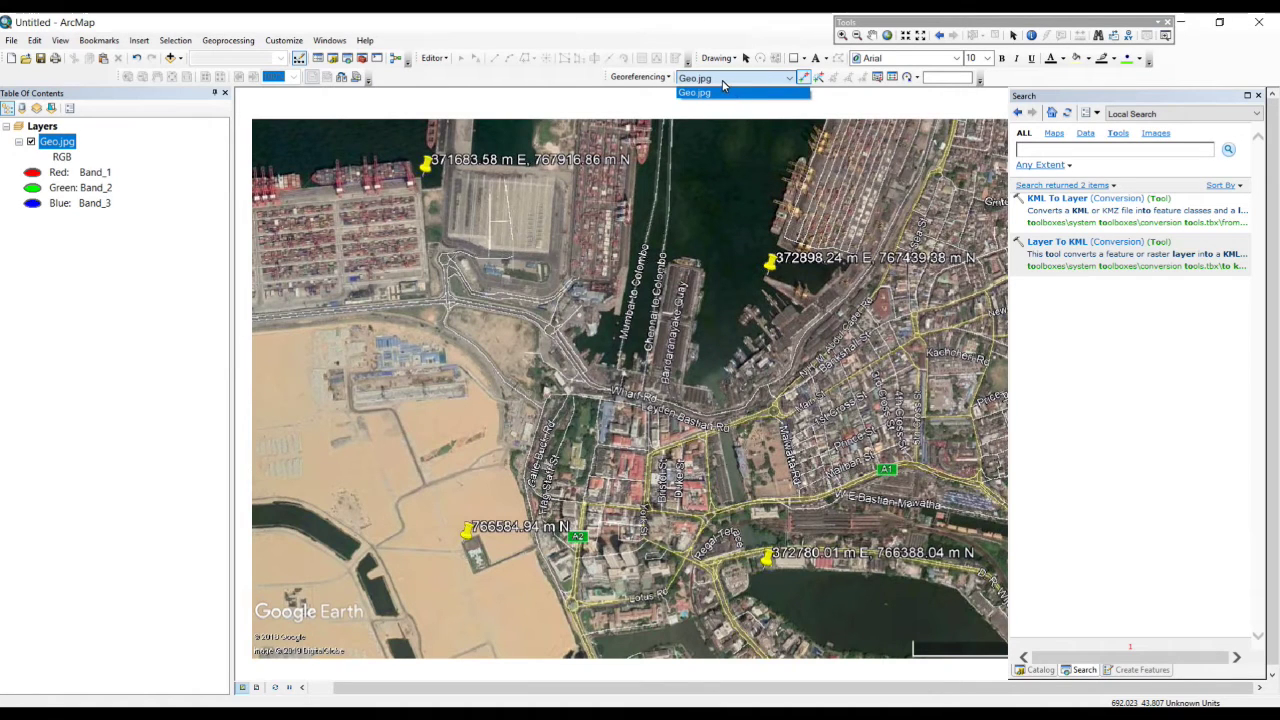
# Place the first control point at the northwest placemark labelled 371683.58 m E, 767916.86 m N.
pyautogui.click(811, 79)
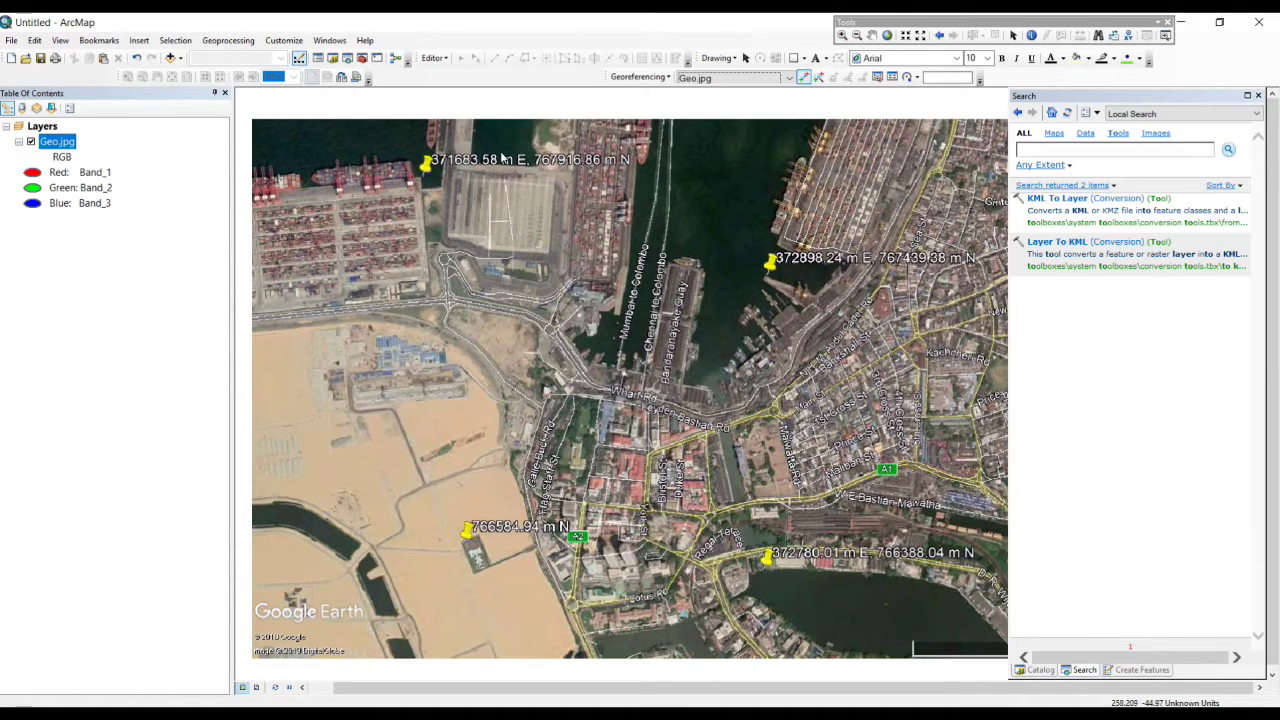
pyautogui.click(805, 78)
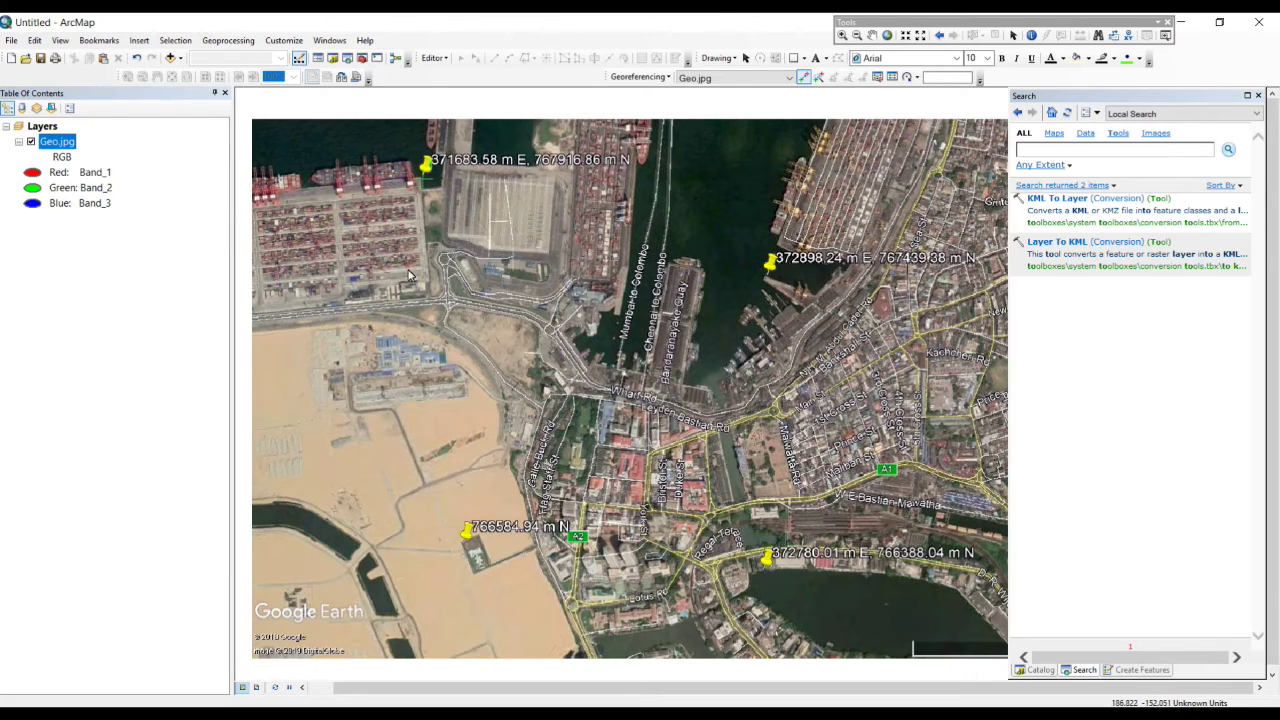
pyautogui.rightClick(463, 179)
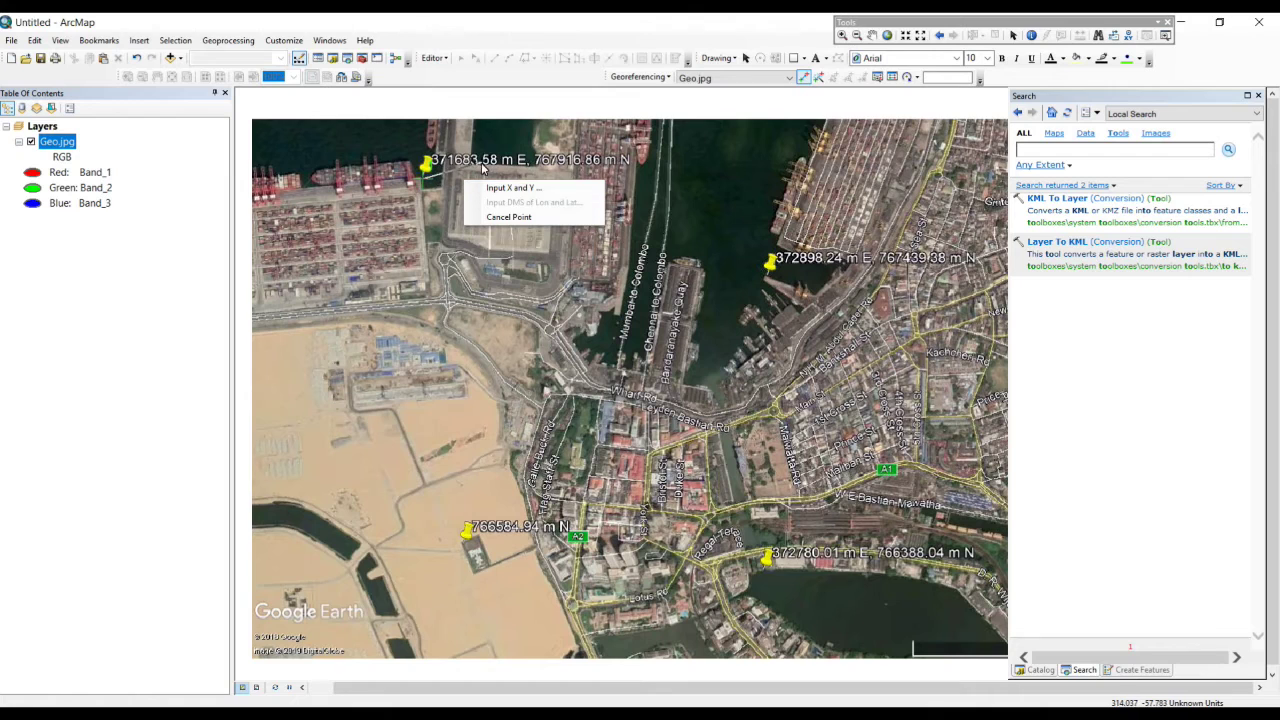
pyautogui.click(509, 189)
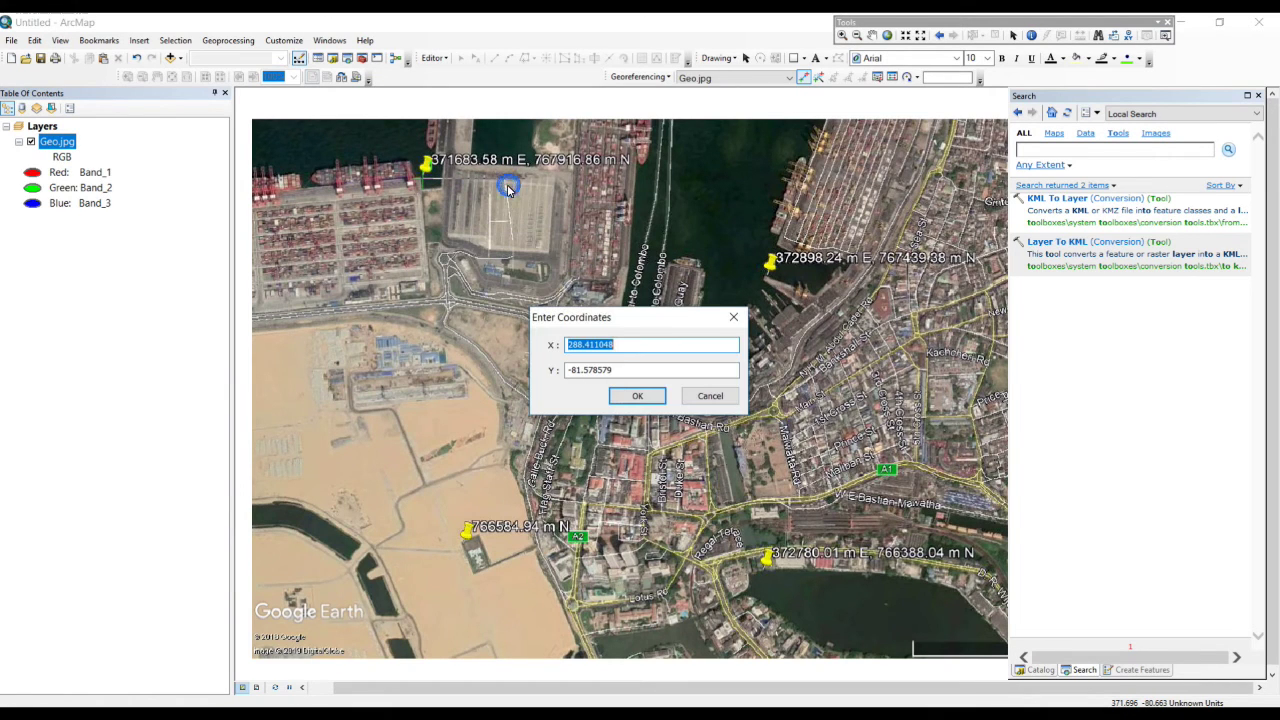
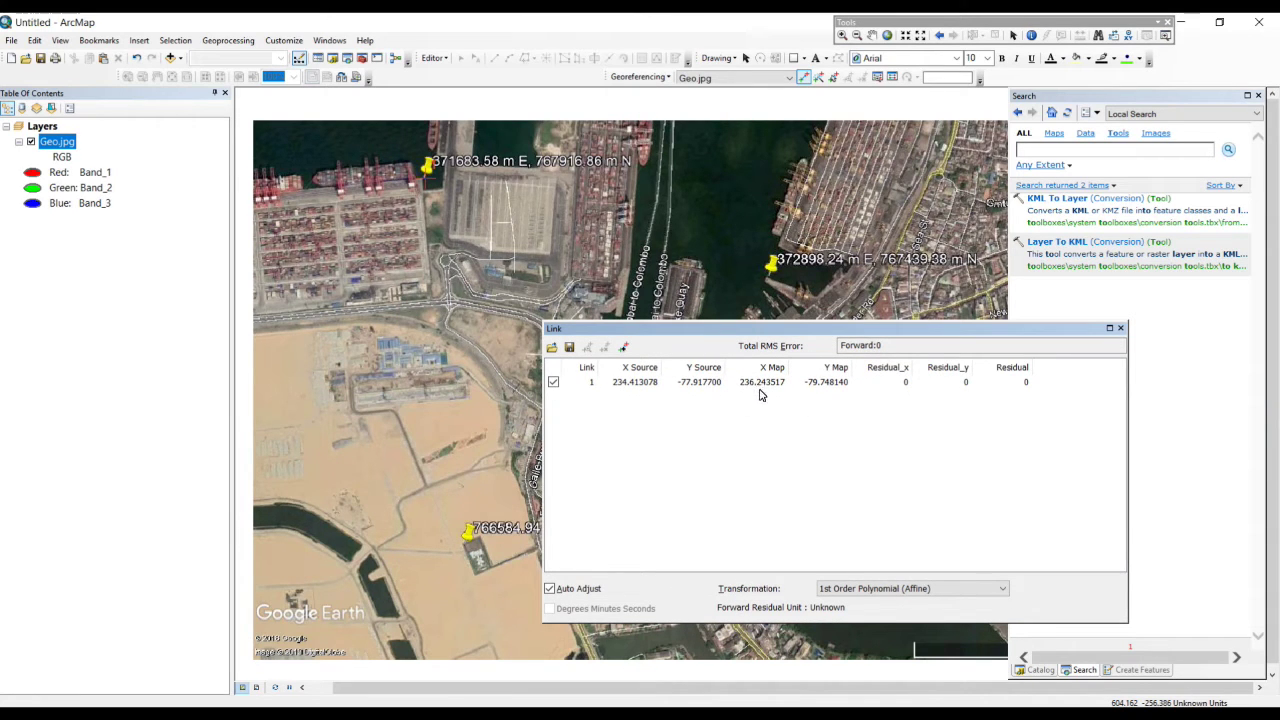
# Set the map coordinates of link 1 in the link table to X 371683.58 and Y 767916.86.
pyautogui.click(755, 386)
pyautogui.click(755, 386)
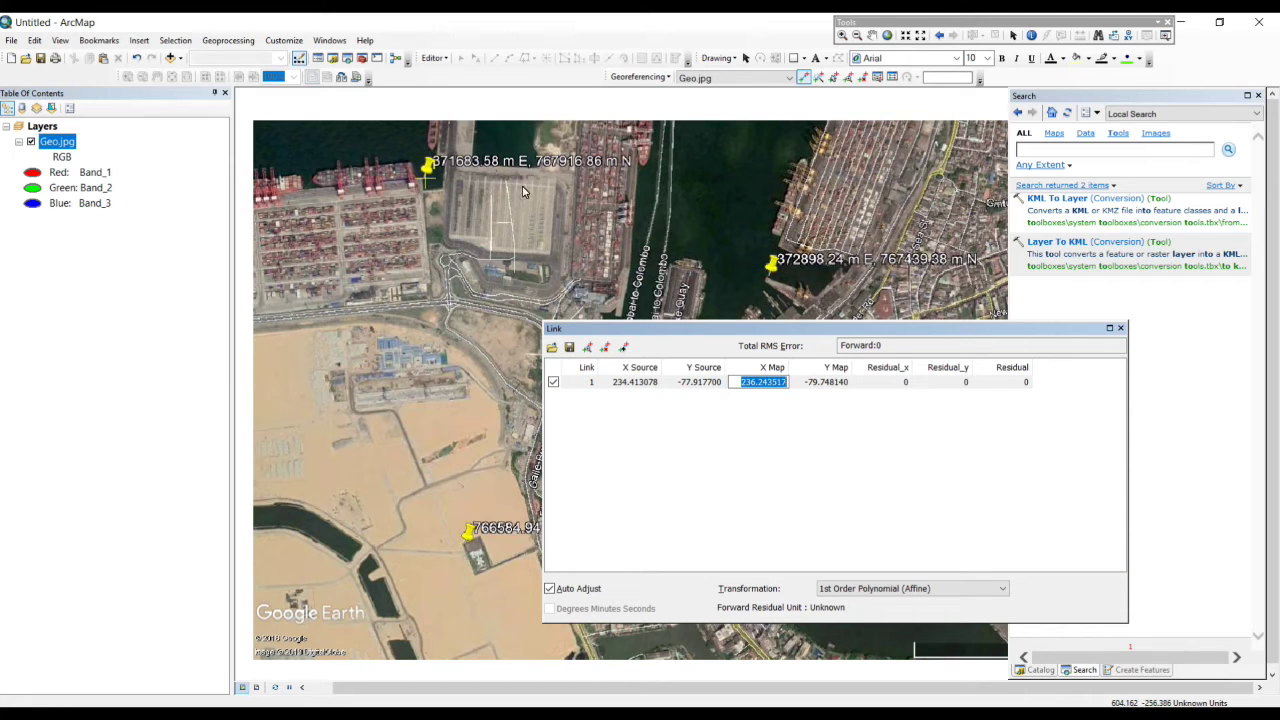
pyautogui.write('371683.58')
pyautogui.click(820, 382)
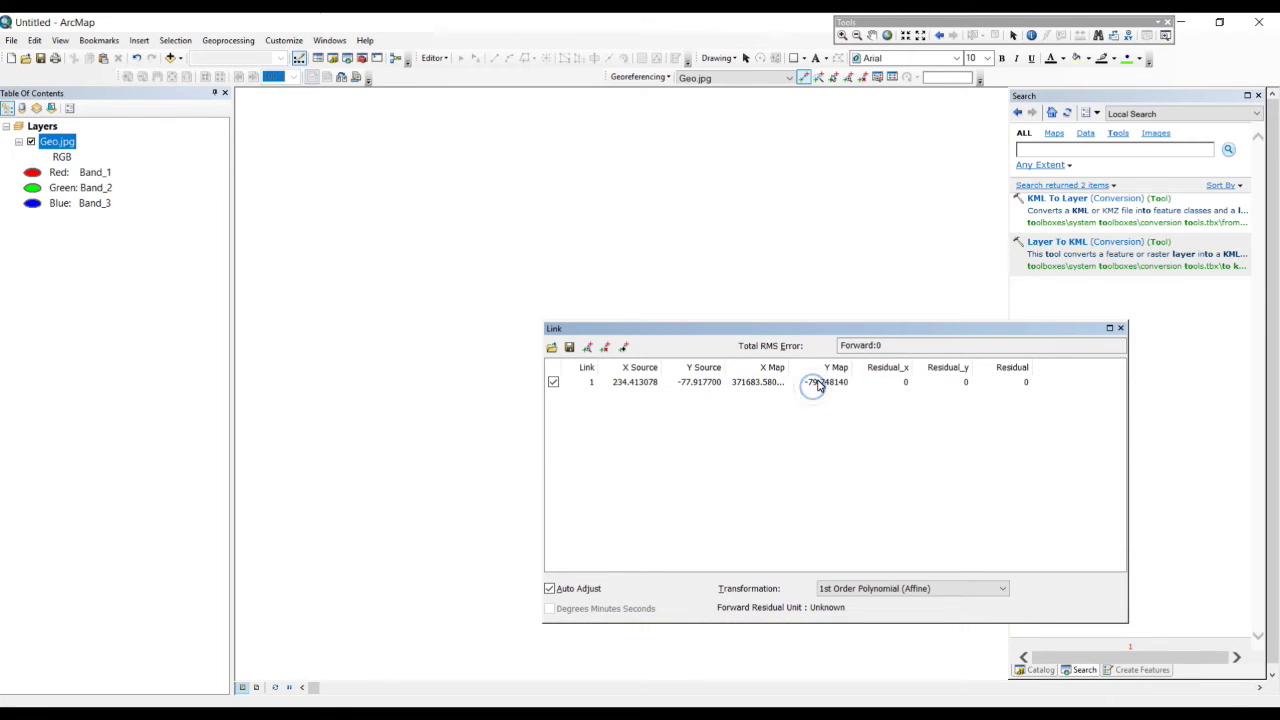
pyautogui.click(818, 383)
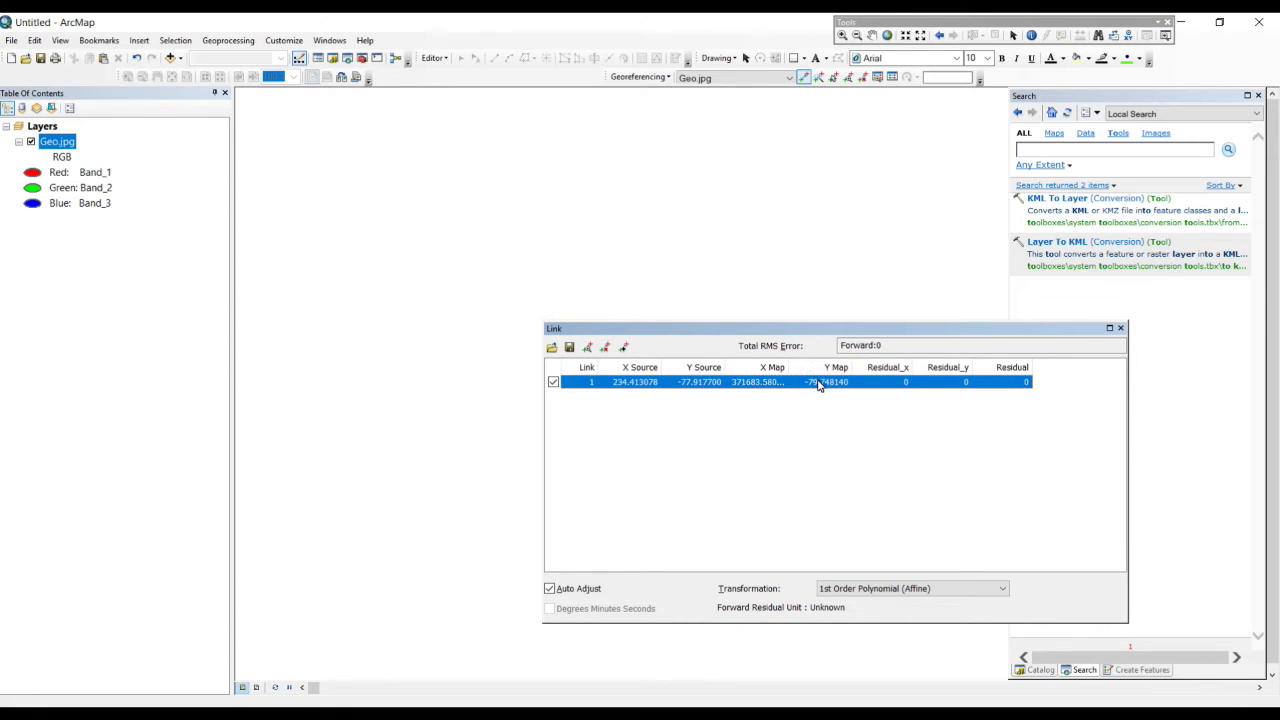
pyautogui.click(818, 383)
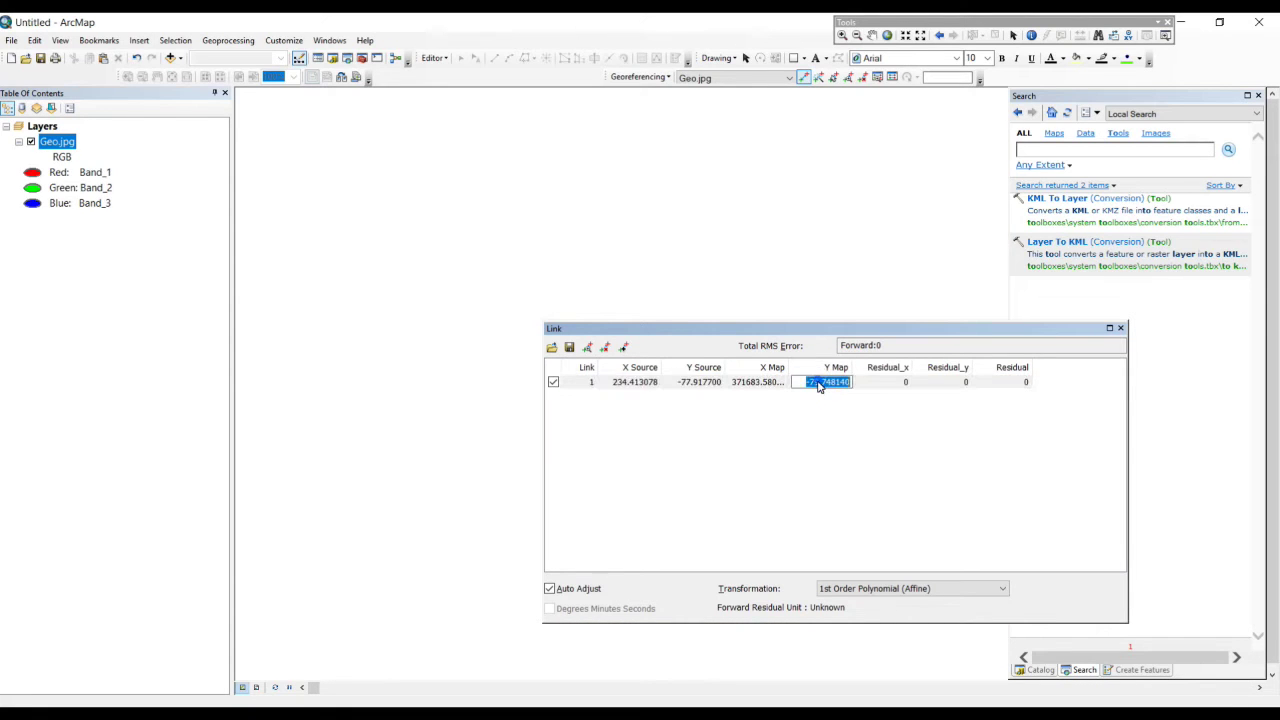
pyautogui.click(48, 145)
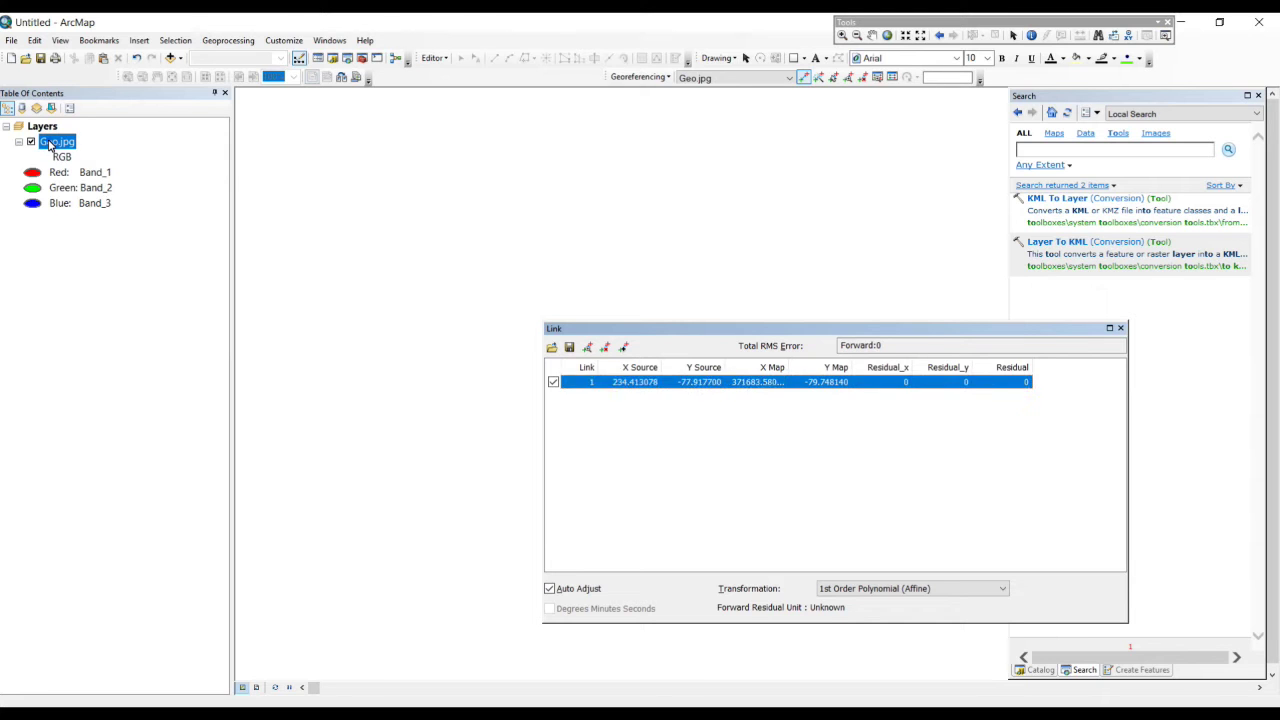
pyautogui.click(828, 382)
pyautogui.click(828, 382)
pyautogui.doubleClick(824, 387)
pyautogui.write('767916.86')
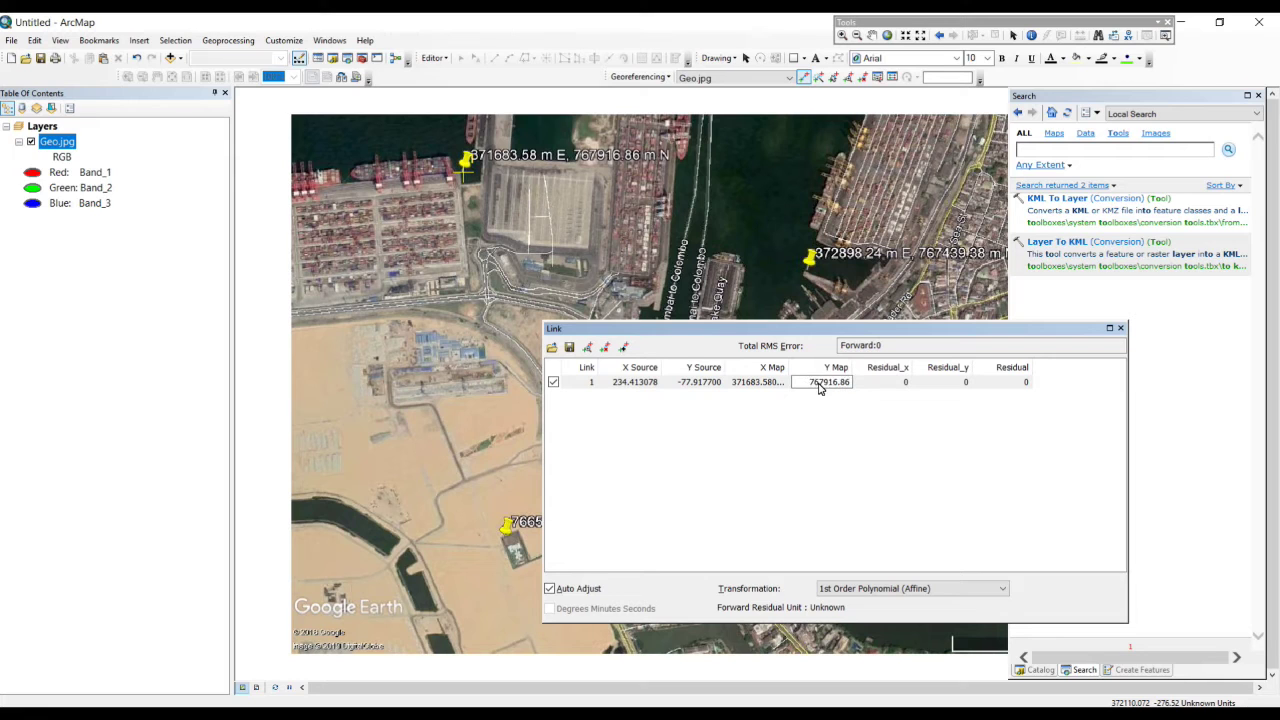
pyautogui.click(821, 426)
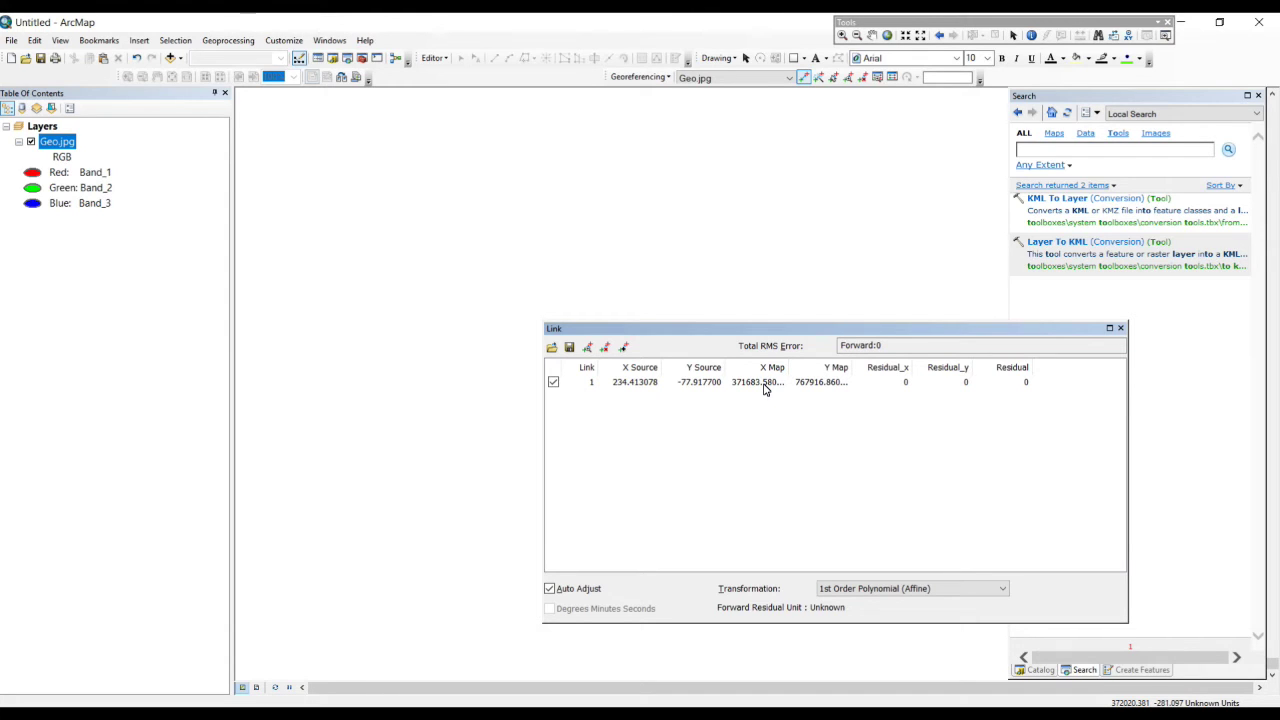
# Add a second control point at the northeast placemark with map coordinates X 372898.24 and Y 767439.38.
pyautogui.rightClick(54, 146)
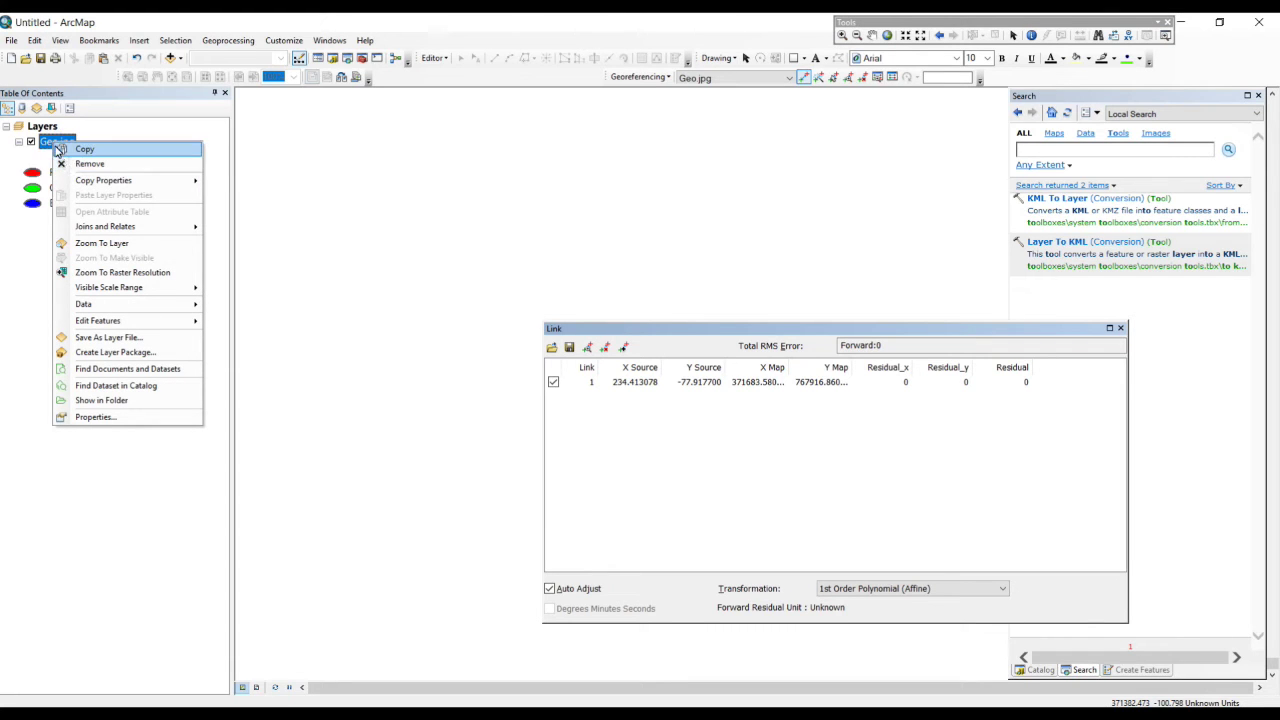
pyautogui.click(82, 244)
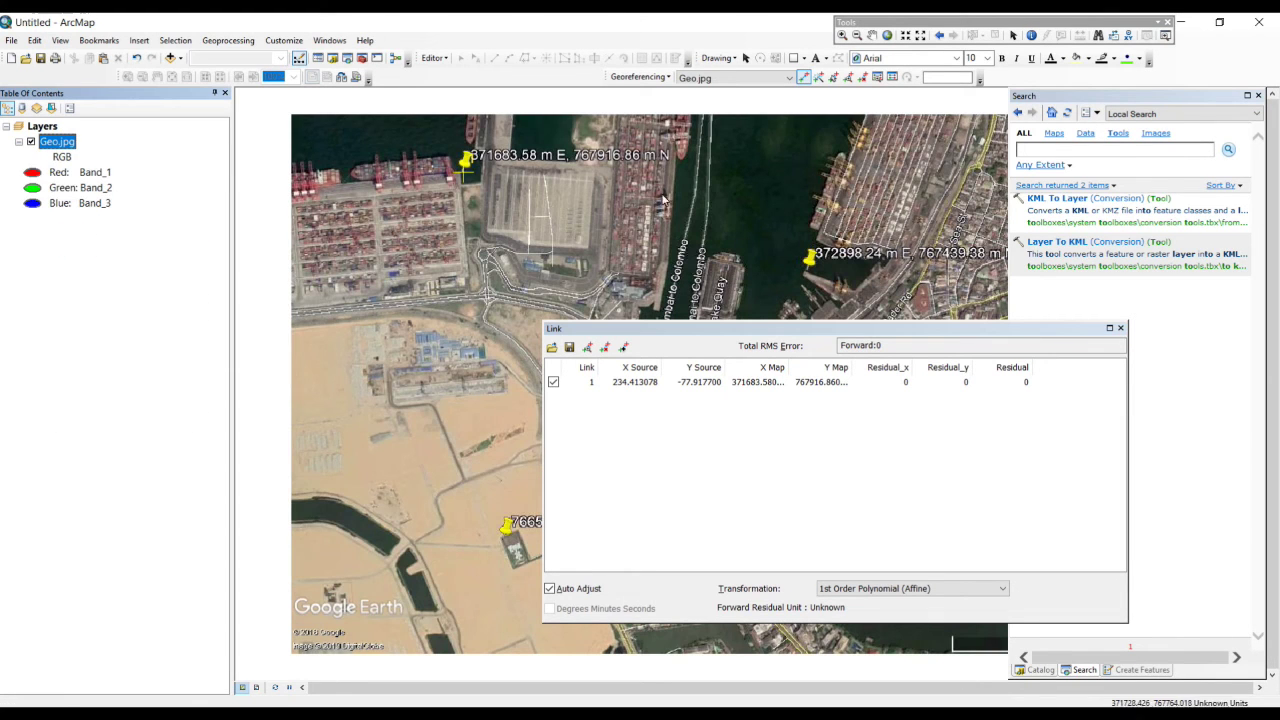
pyautogui.moveTo(717, 335); pyautogui.dragTo(329, 298)
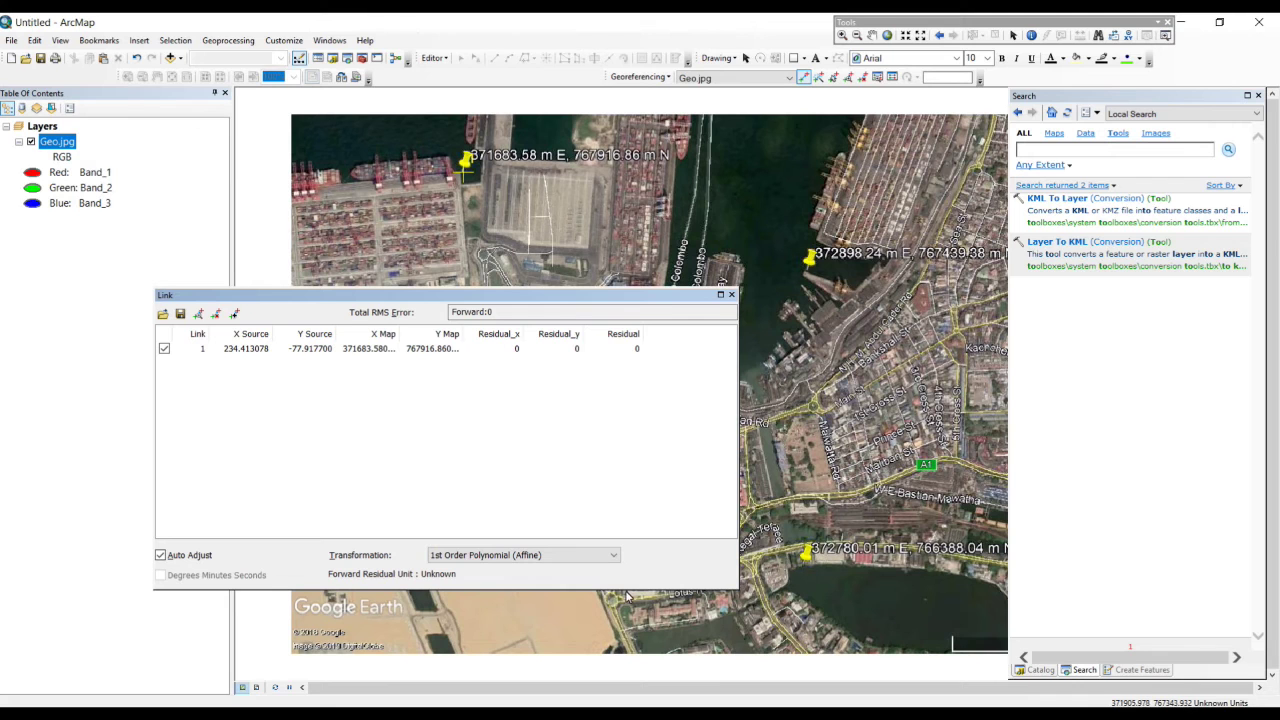
pyautogui.moveTo(546, 297); pyautogui.dragTo(507, 218)
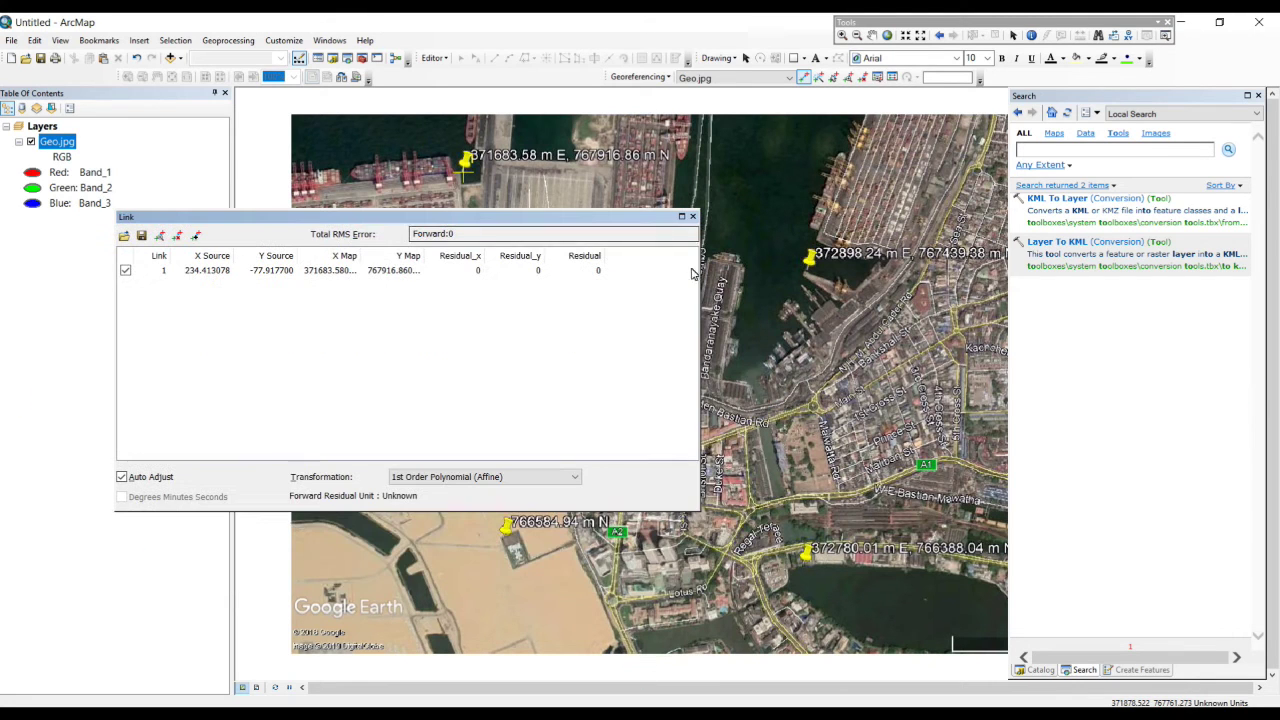
pyautogui.click(813, 282)
pyautogui.rightClick(815, 284)
pyautogui.click(860, 305)
pyautogui.write('37')
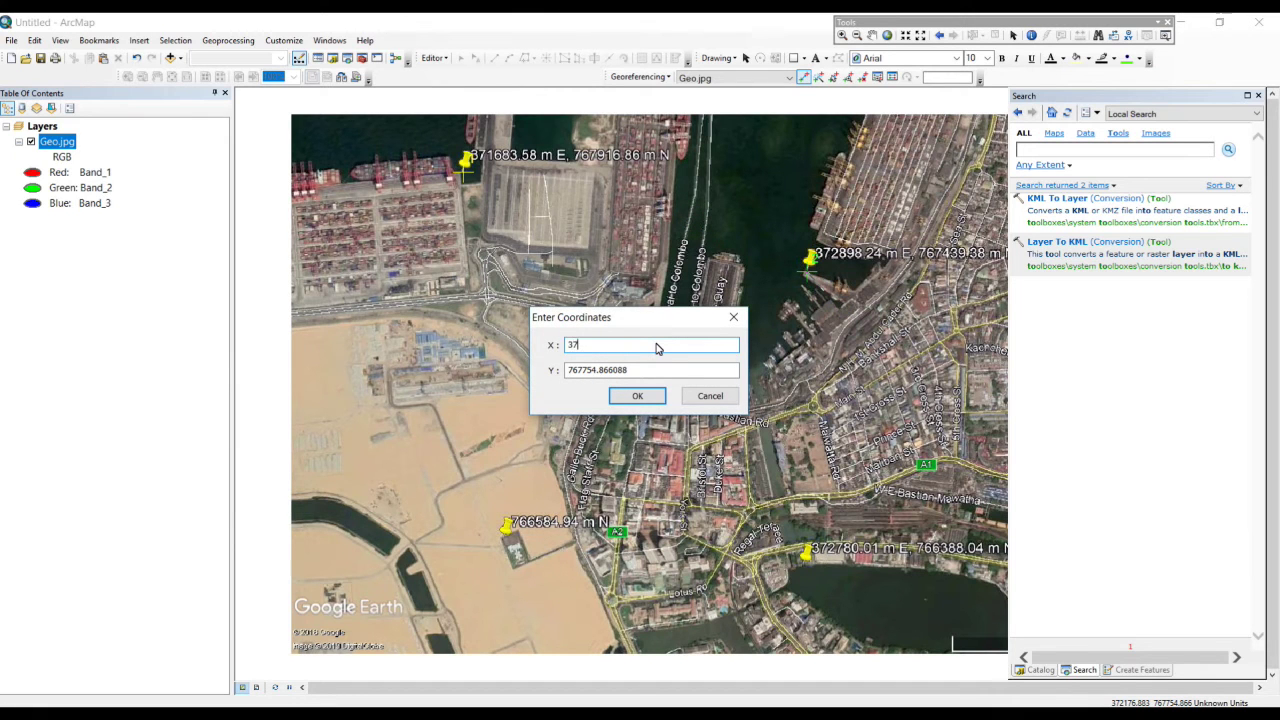
pyautogui.write('2898.24')
pyautogui.press('Tab')
pyautogui.press('BackSpace')
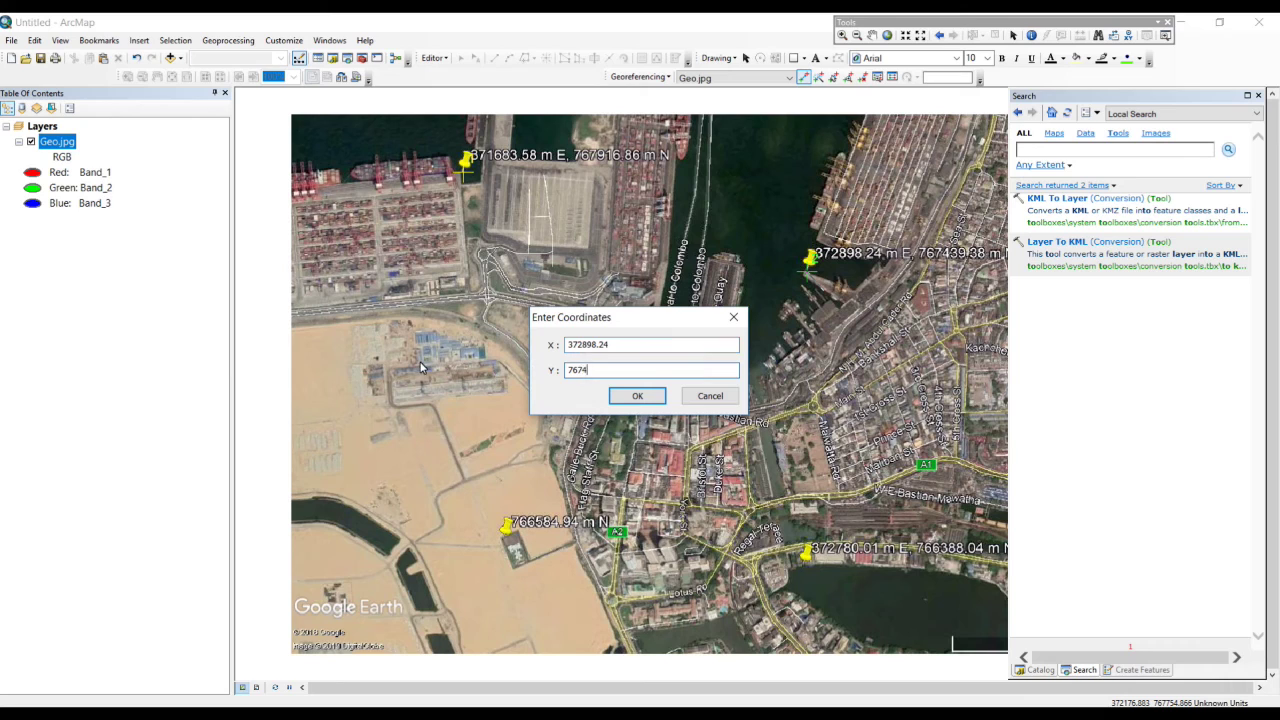
pyautogui.press('Return')
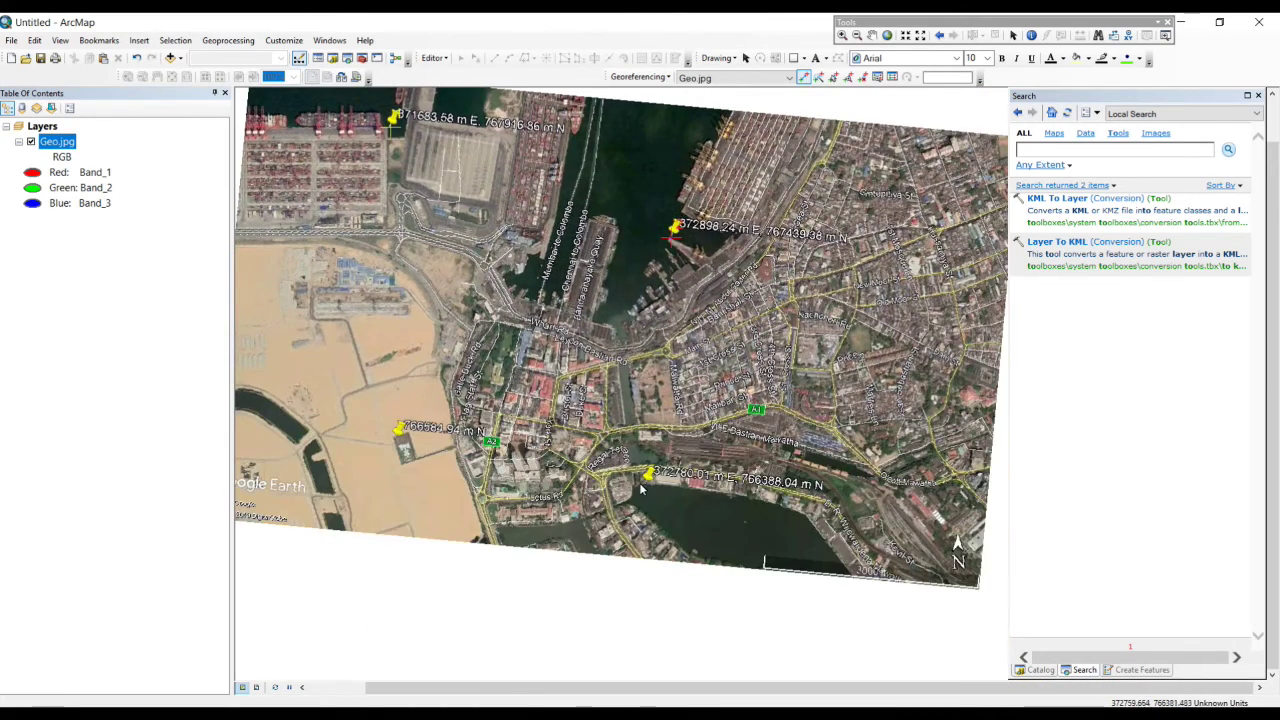
# Add a third control point at the southeast placemark with map coordinates X 372780.01 and Y 766388.04.
pyautogui.click(646, 479)
pyautogui.rightClick(686, 490)
pyautogui.click(706, 503)
pyautogui.write('372780.01')
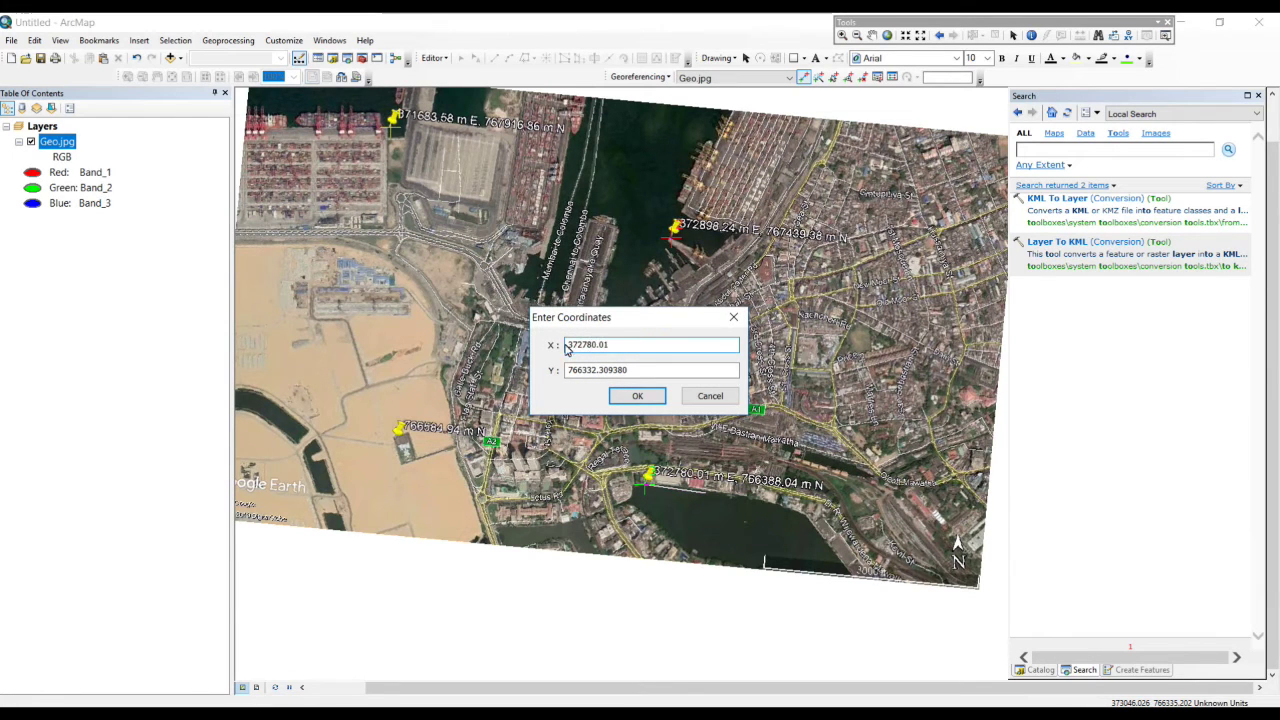
pyautogui.press('Tab')
pyautogui.write('766388.04')
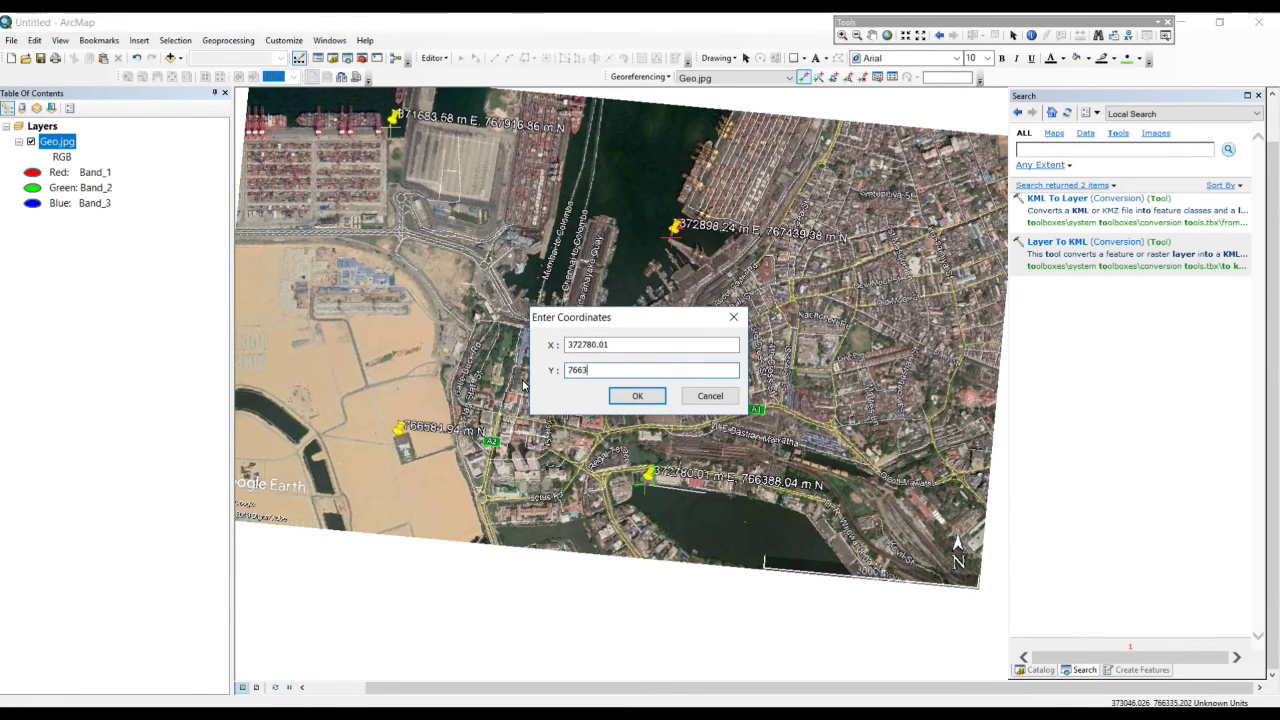
pyautogui.click(637, 397)
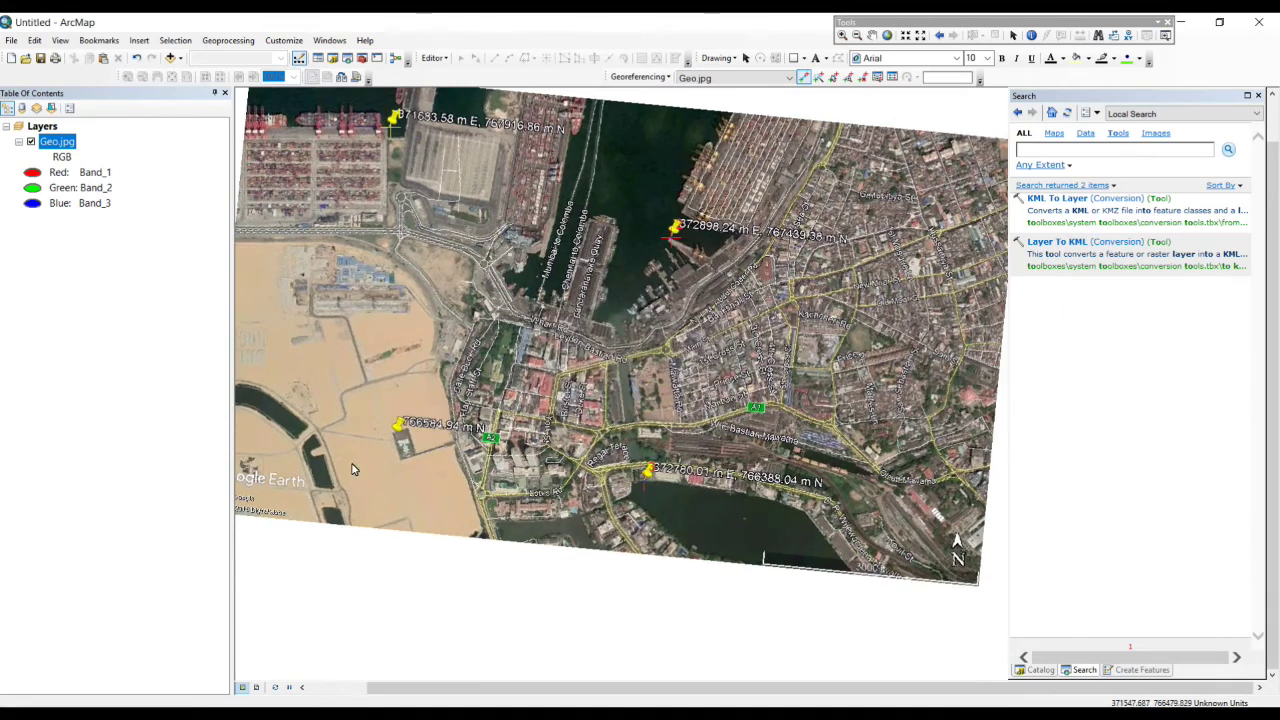
# Add a fourth control point at the southwest placemark with map coordinates X 371714.00 and Y 766584.94.
pyautogui.scroll(-2, 343, 440)
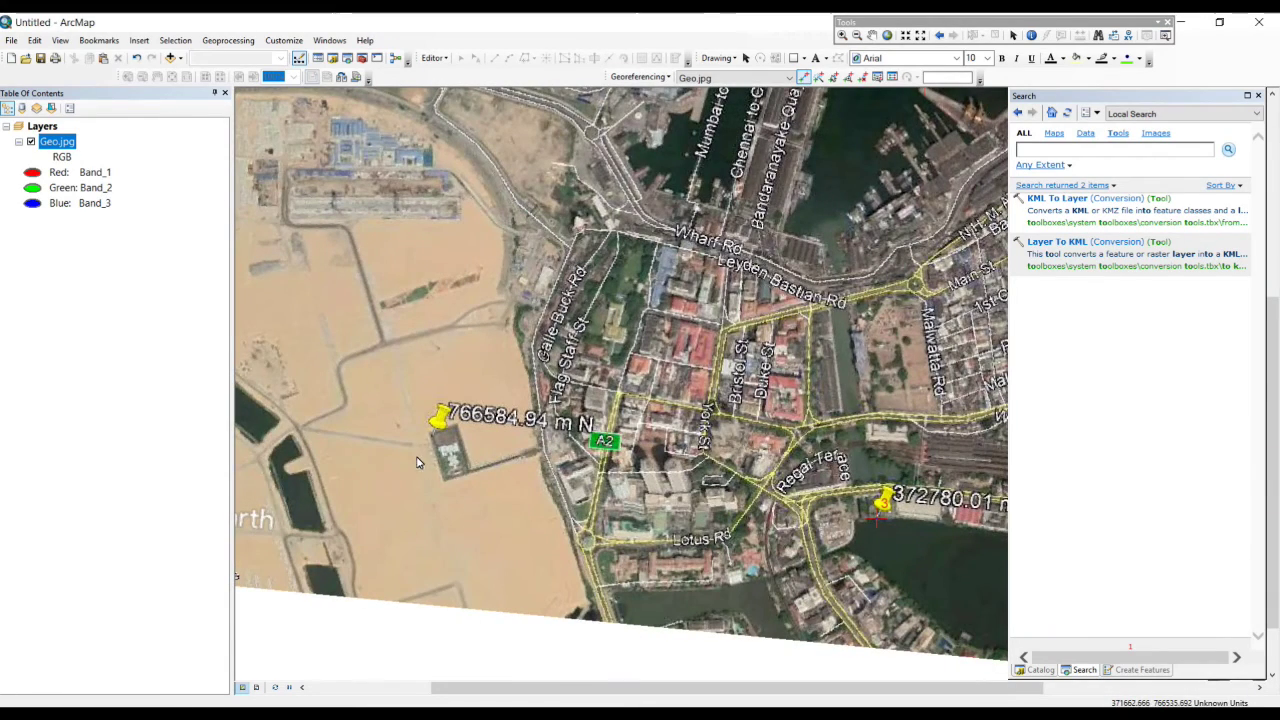
pyautogui.scroll(1, 519, 492)
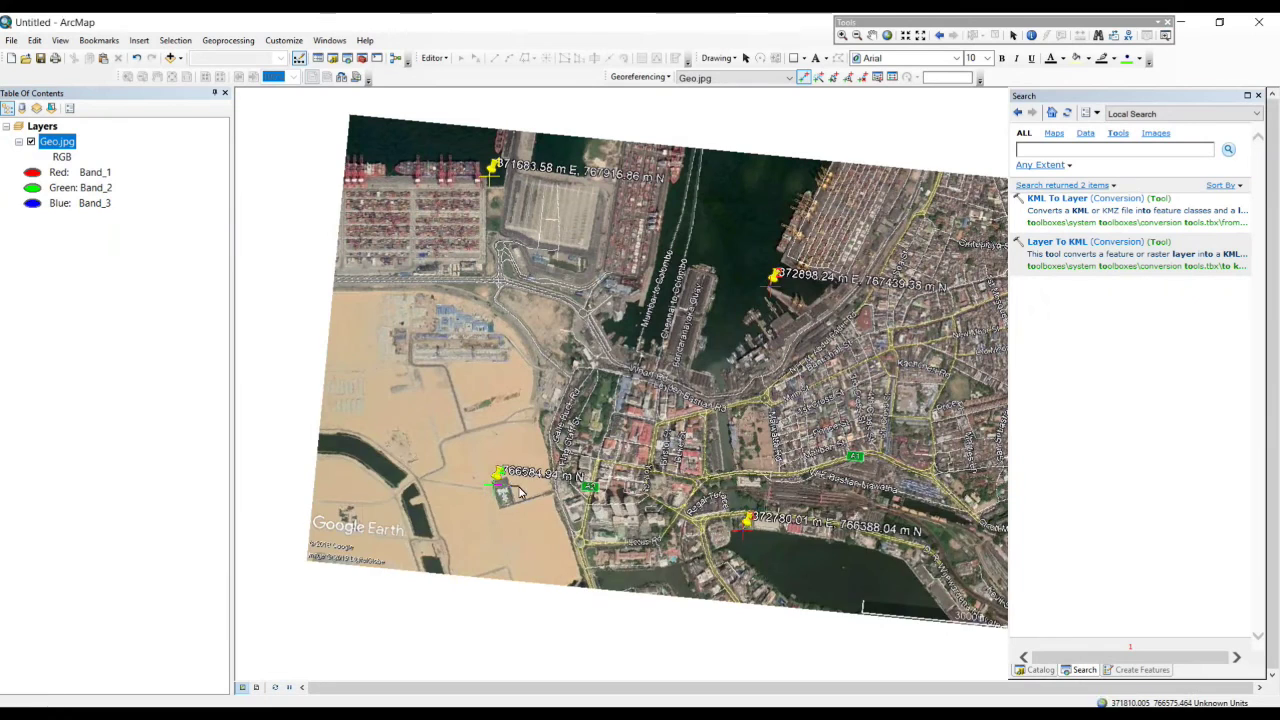
pyautogui.rightClick(519, 492)
pyautogui.click(560, 500)
pyautogui.write('371714.00')
pyautogui.press('Tab')
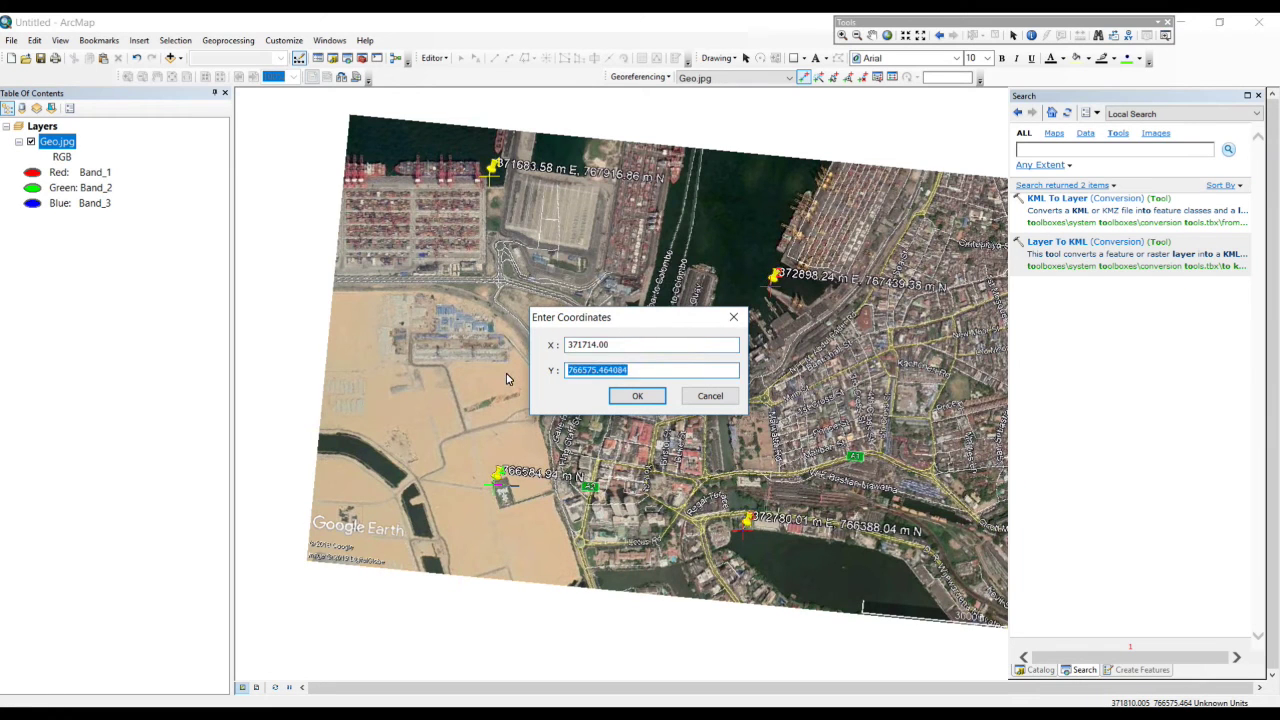
pyautogui.write('766584.94')
pyautogui.click(636, 396)
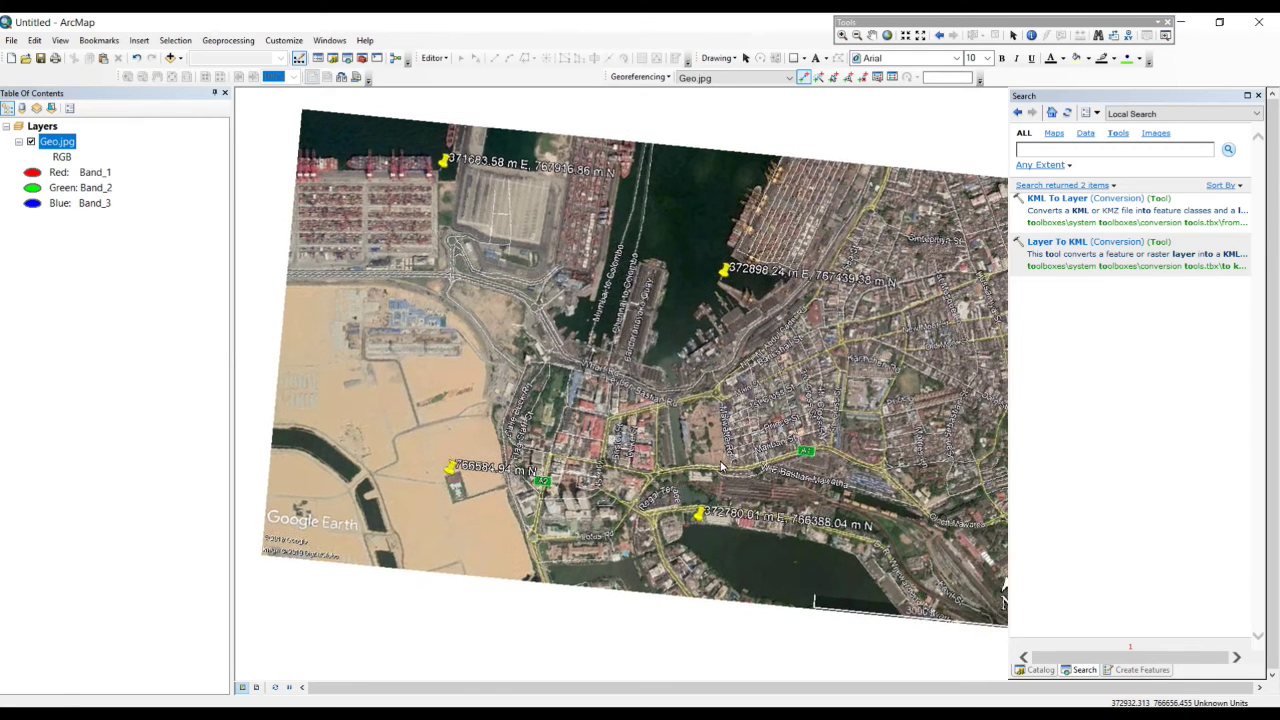
# Update the georeferencing of Geo.jpg and review the residuals of its four links in the link table.
pyautogui.scroll(3, 718, 465)
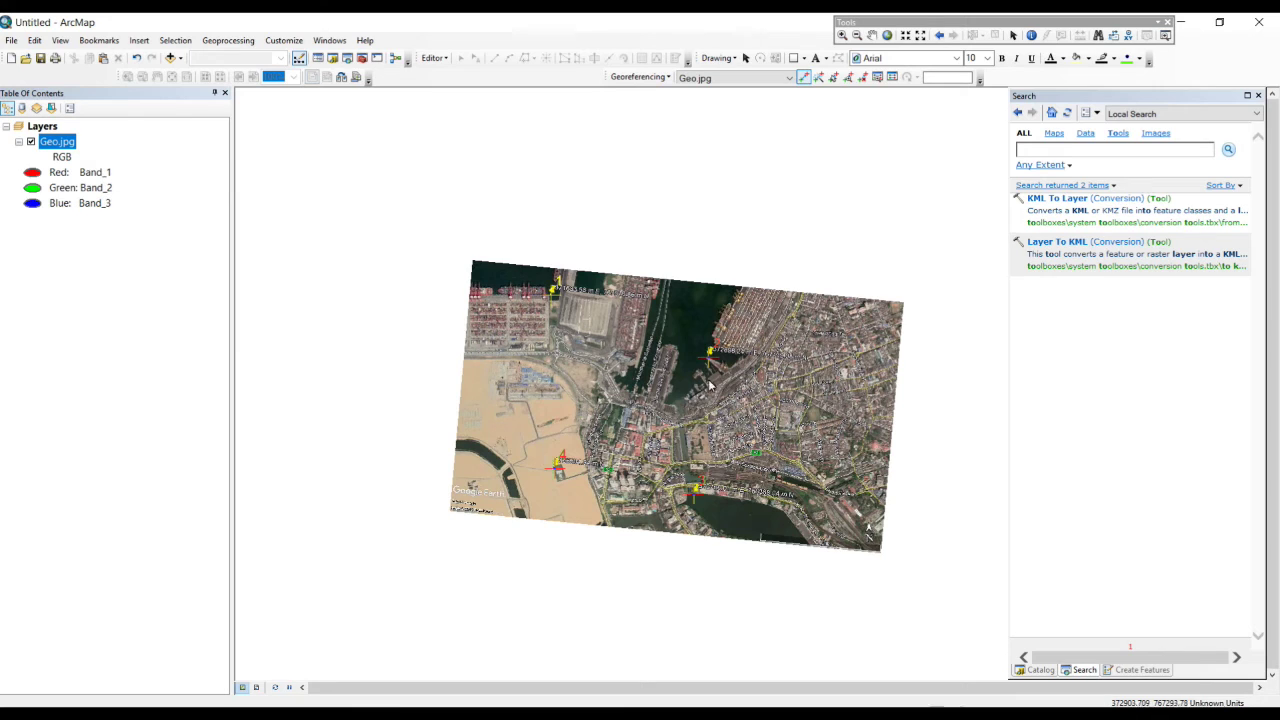
pyautogui.click(640, 77)
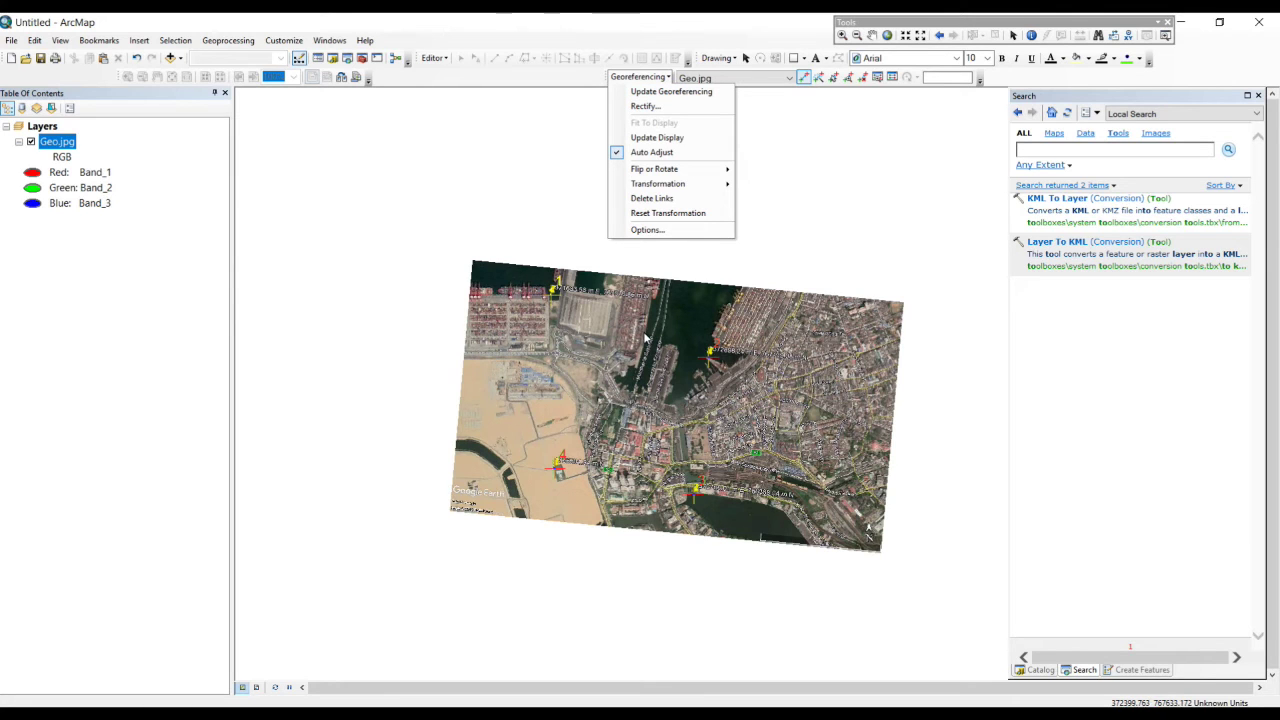
pyautogui.click(675, 93)
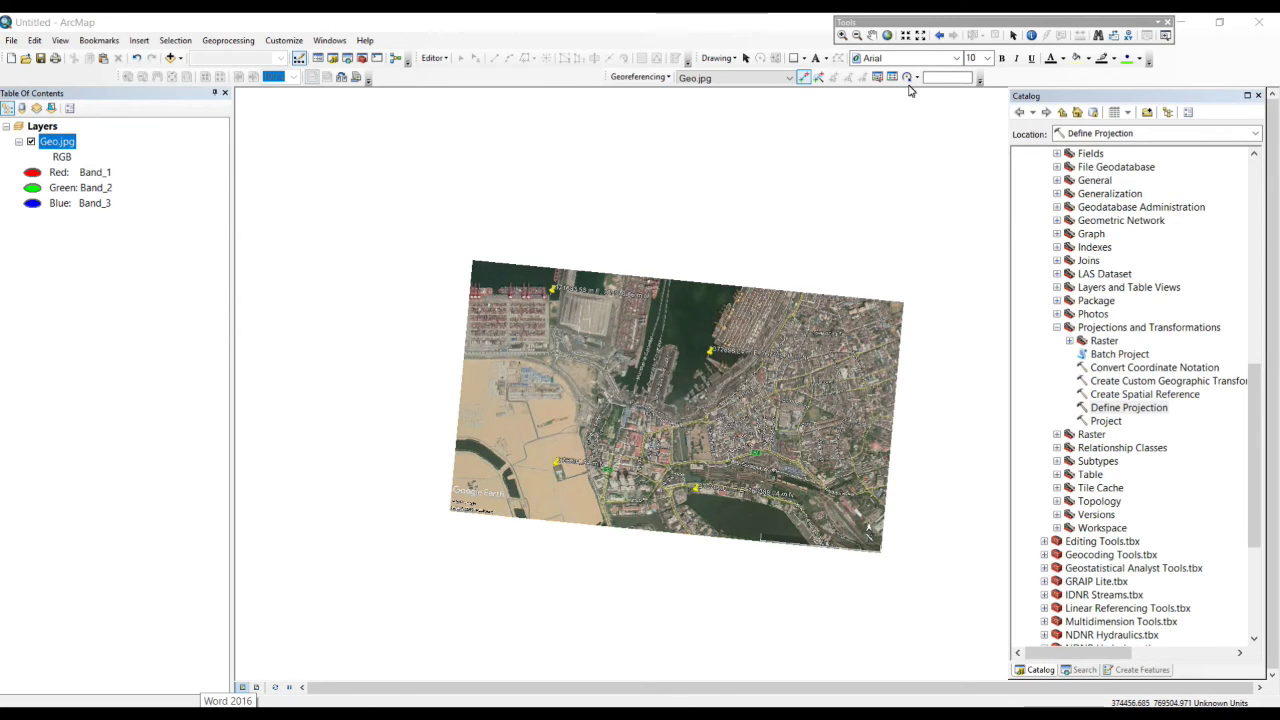
pyautogui.click(892, 79)
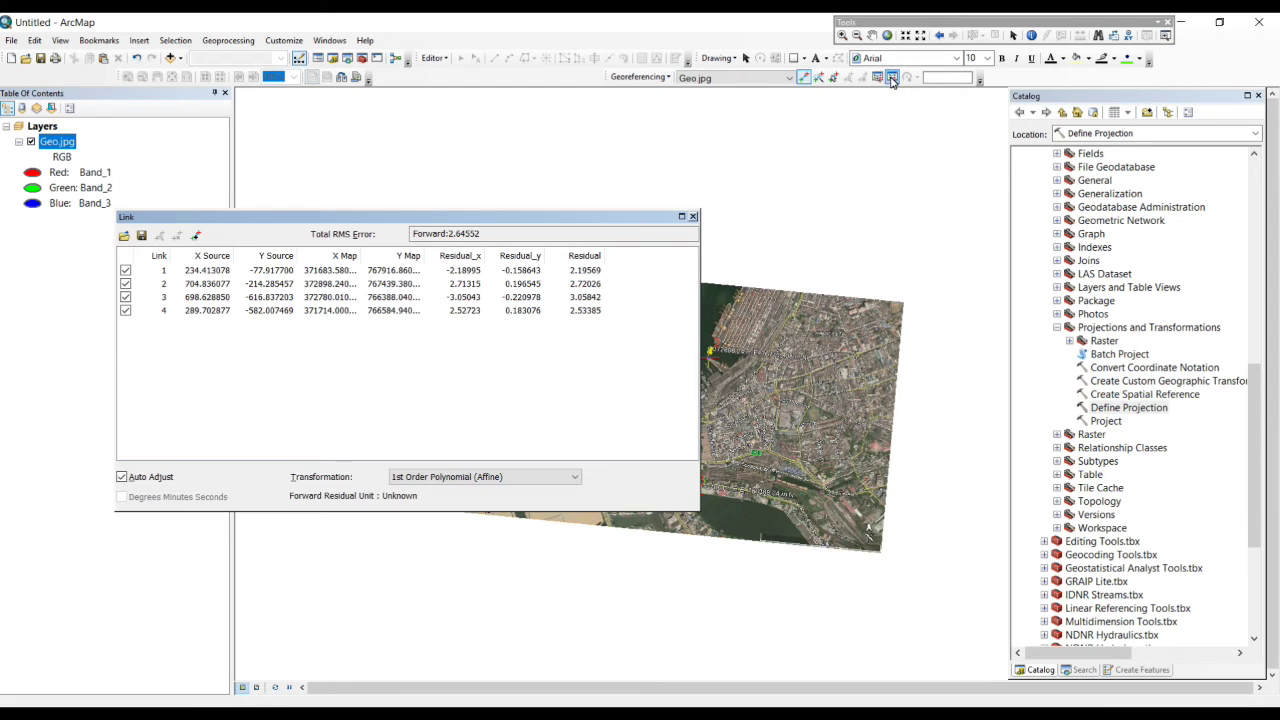
pyautogui.click(693, 216)
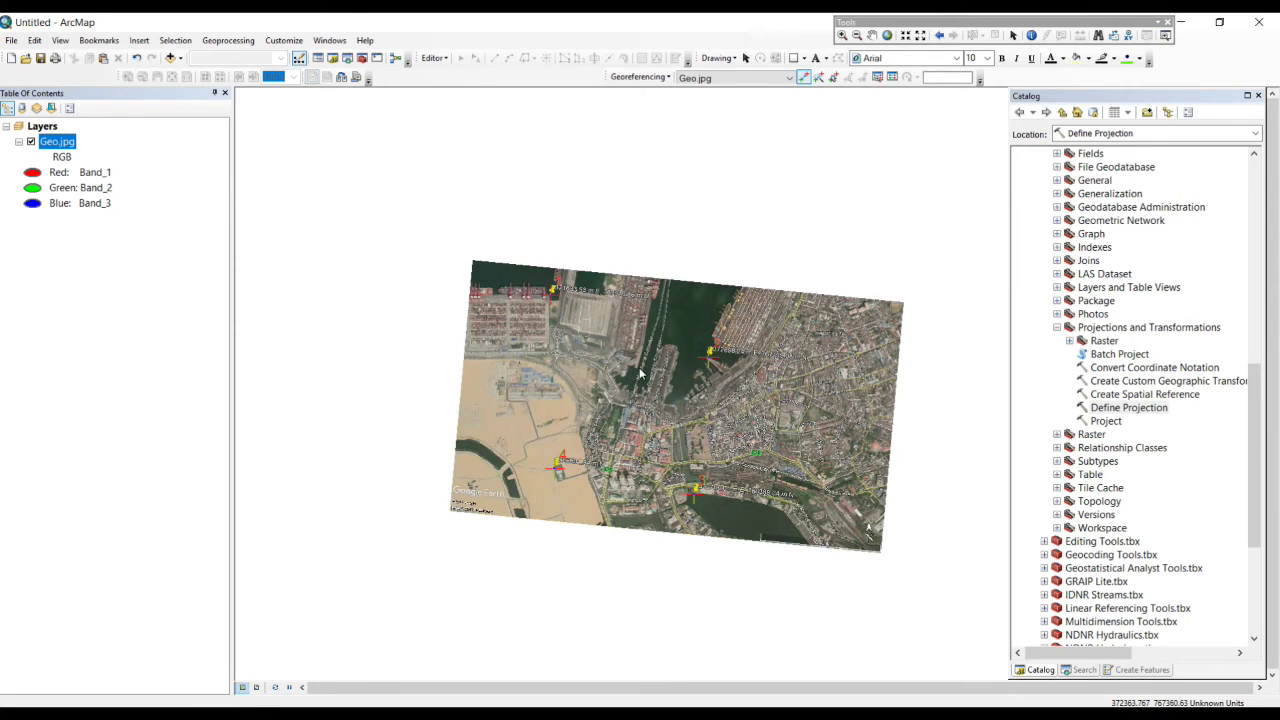
pyautogui.click(1083, 670)
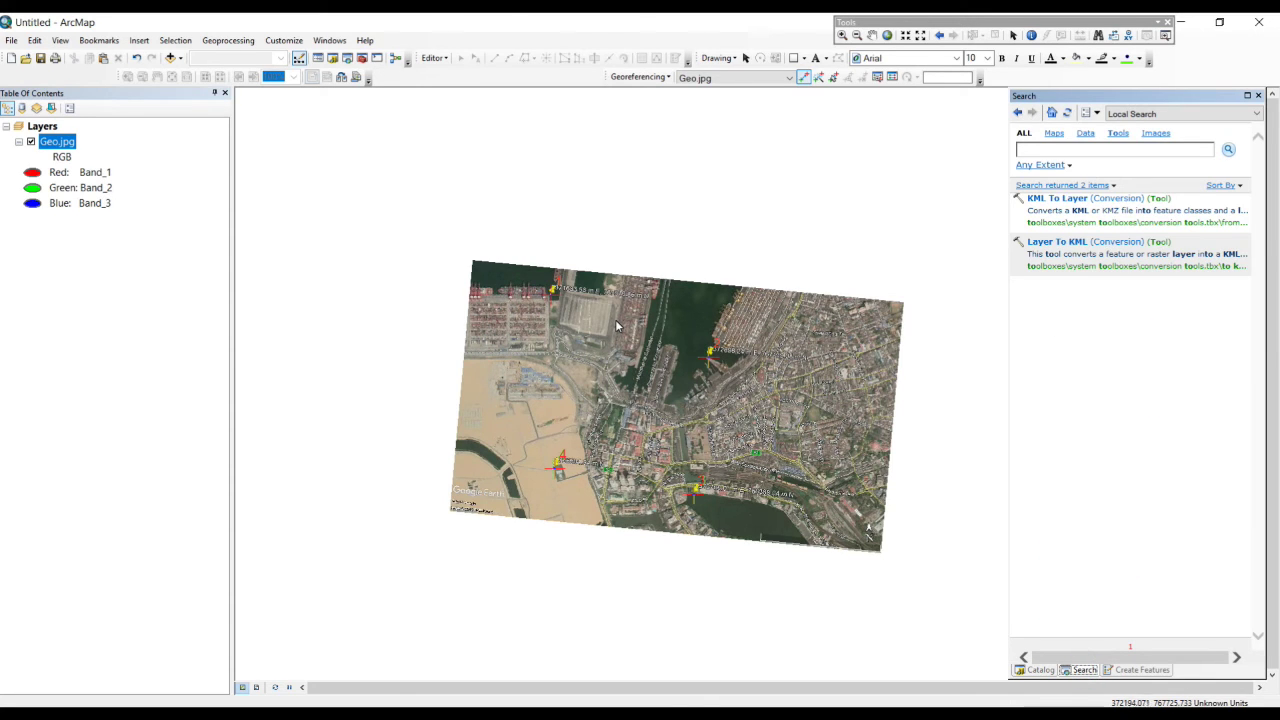
pyautogui.click(1040, 244)
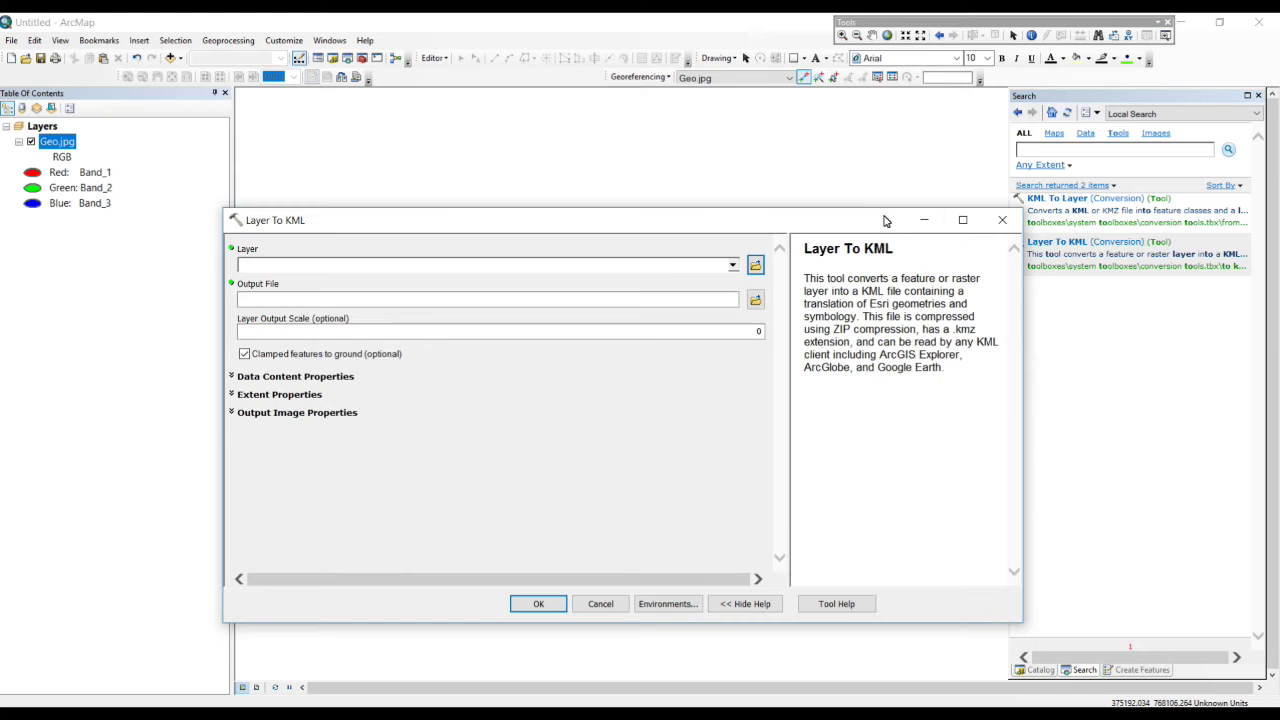
pyautogui.click(998, 221)
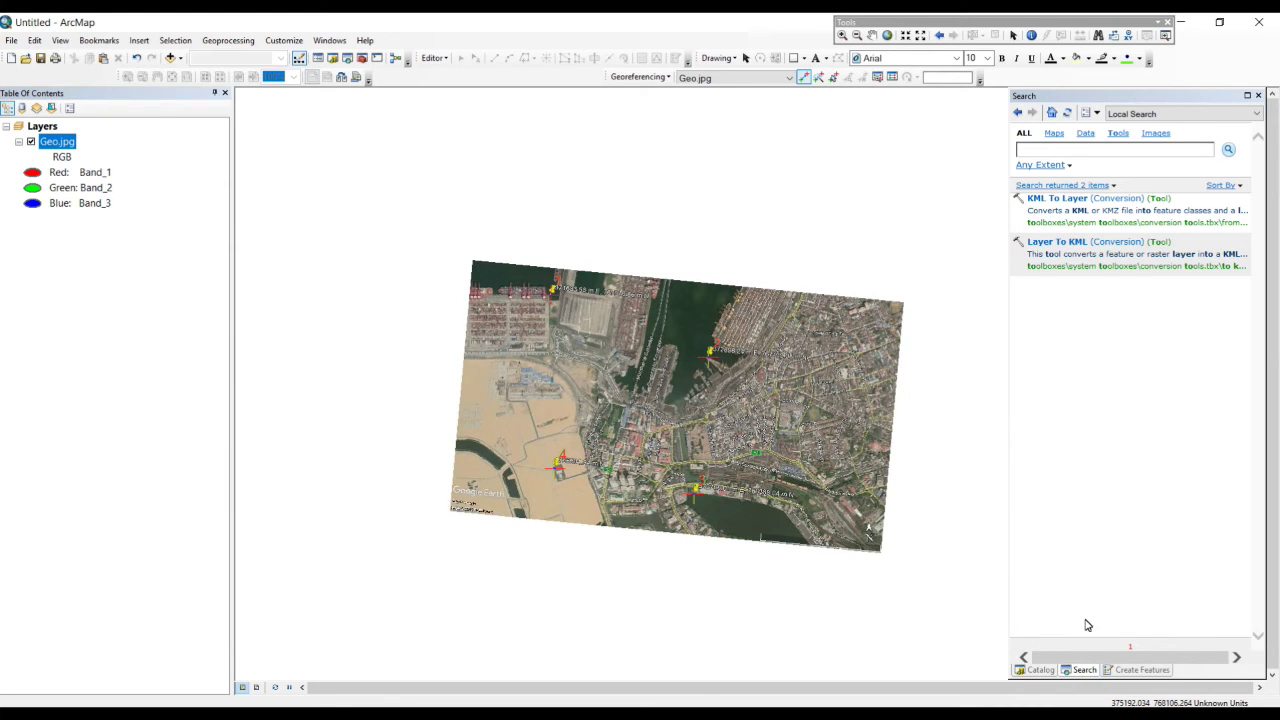
pyautogui.click(1078, 672)
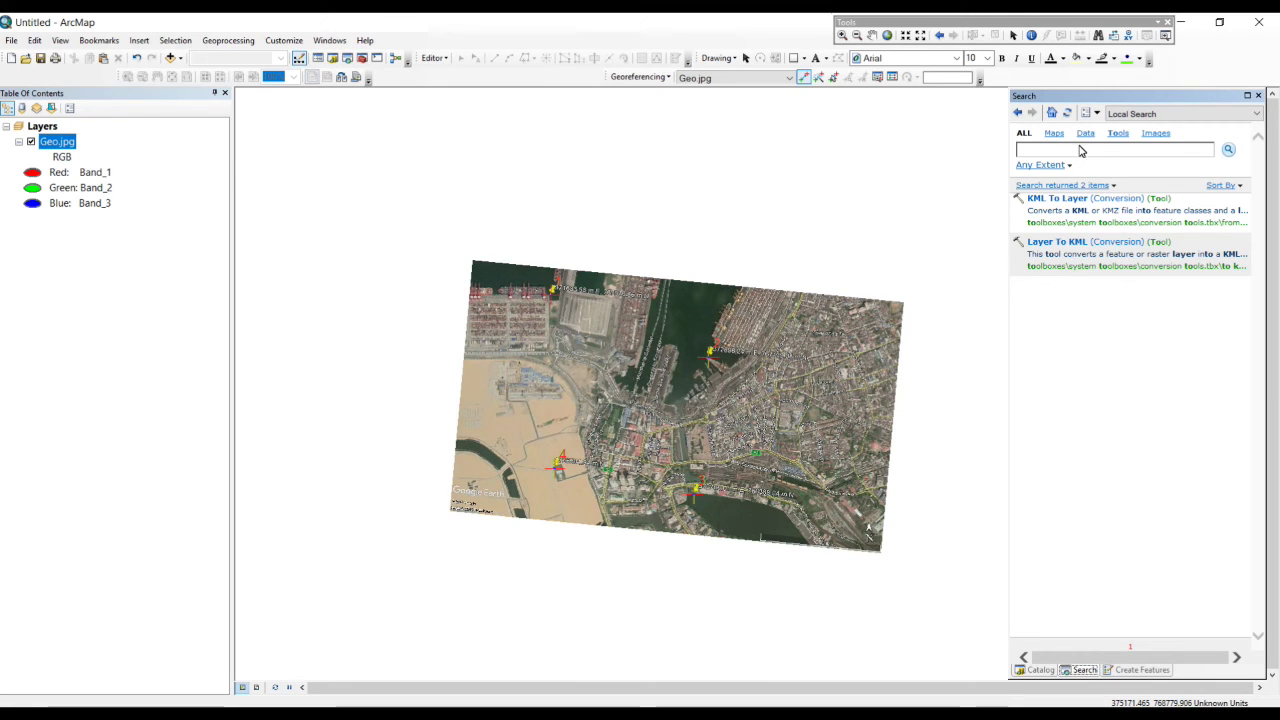
# Search the tools for KML and open the Layer To KML conversion tool.
pyautogui.click(1070, 150)
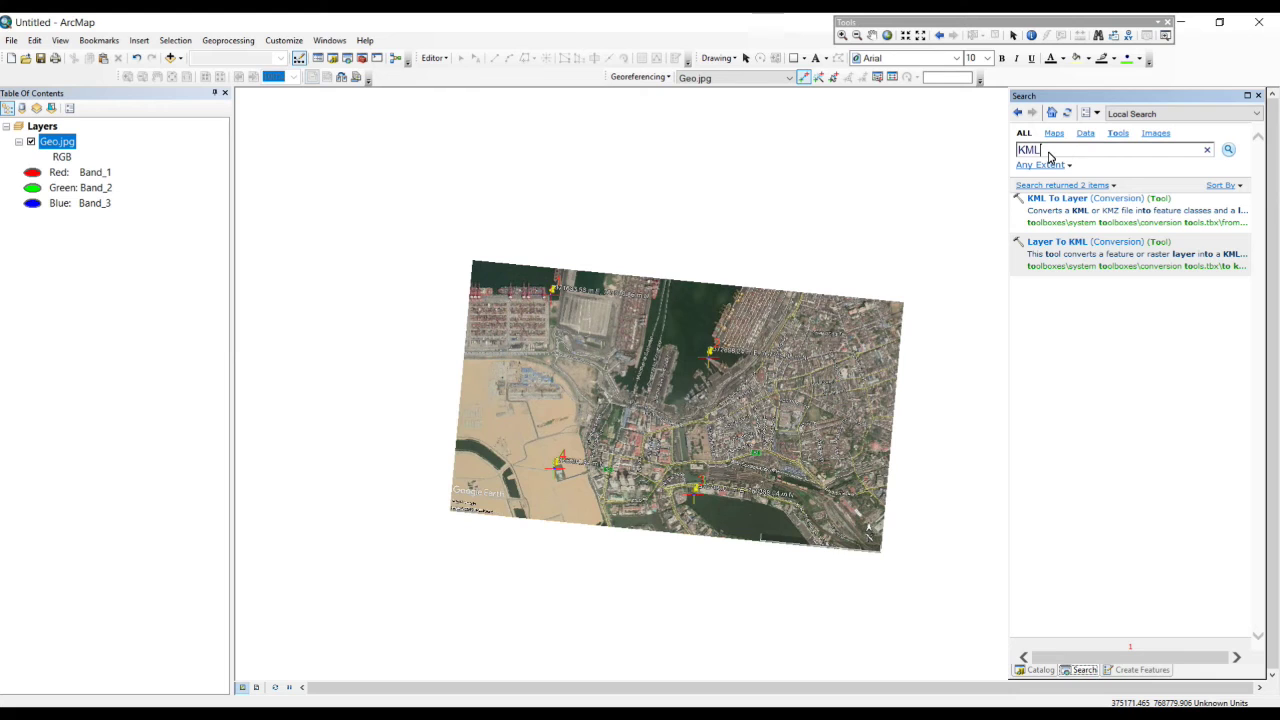
pyautogui.press('Return')
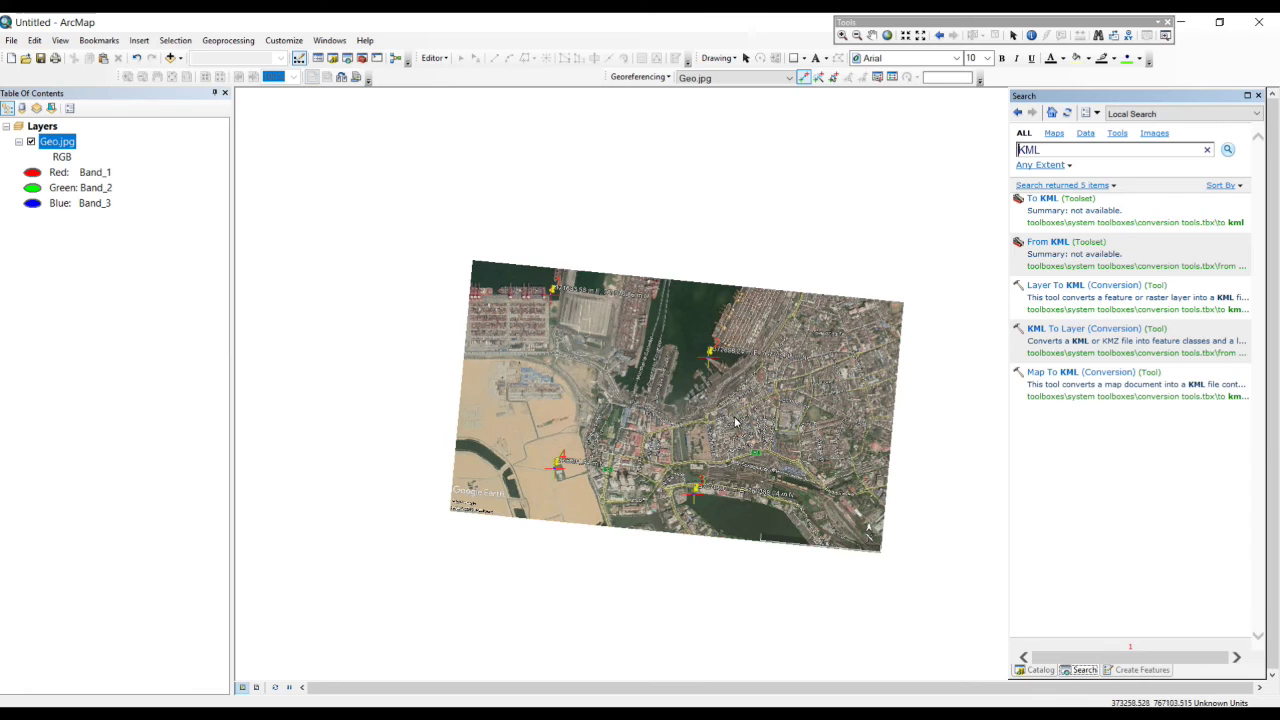
pyautogui.click(1049, 291)
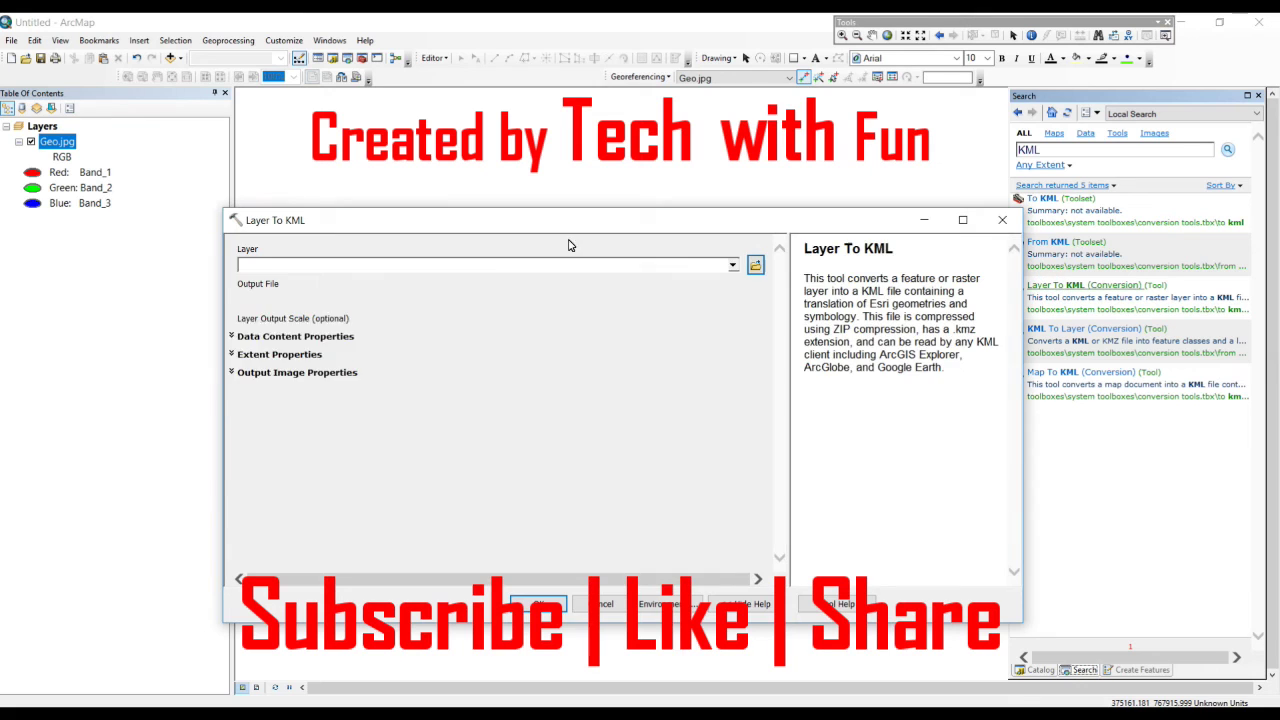
# Convert the Geo.jpg layer to KML, saving the output as KML.kmz on the Desktop.
pyautogui.click(724, 268)
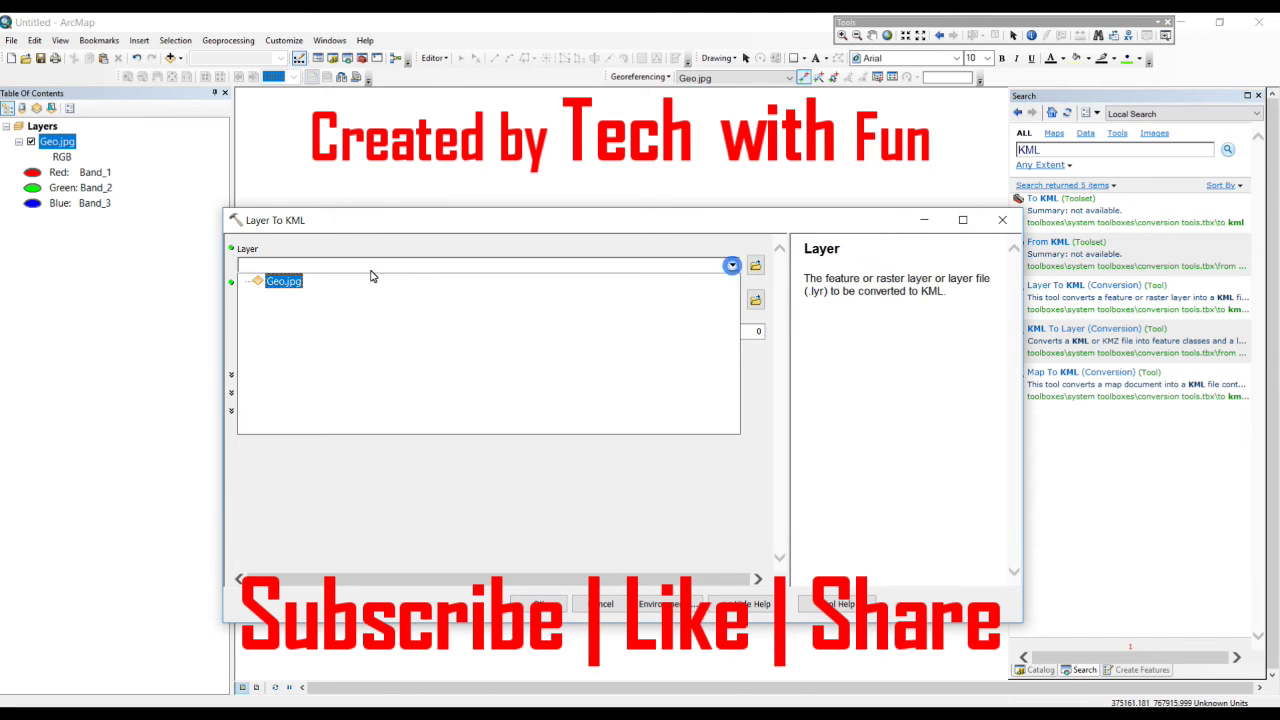
pyautogui.click(282, 280)
pyautogui.click(755, 299)
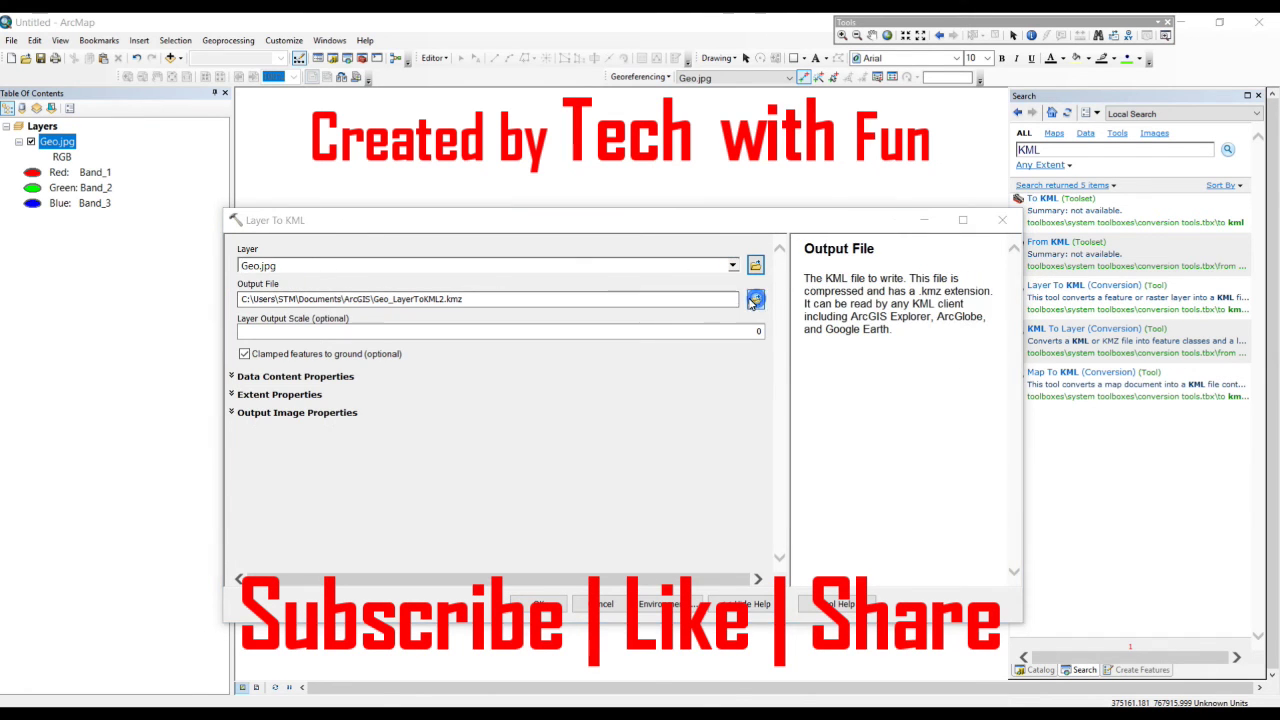
pyautogui.click(405, 318)
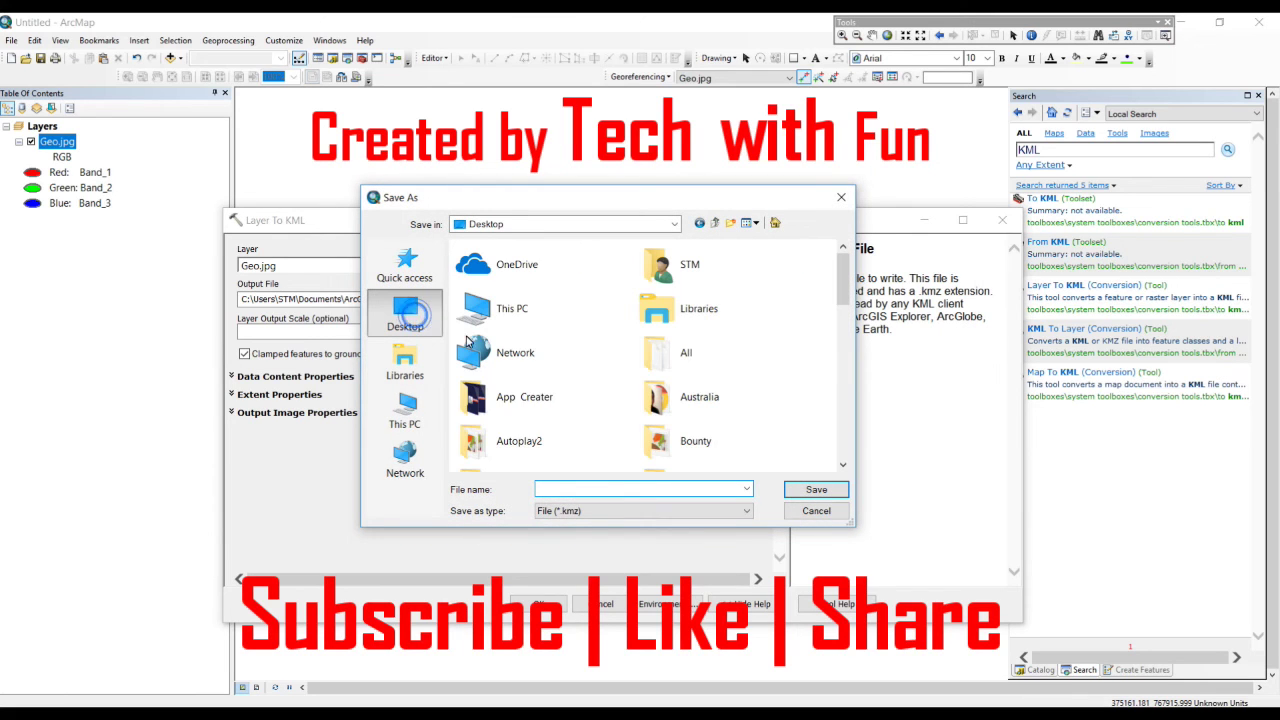
pyautogui.click(561, 489)
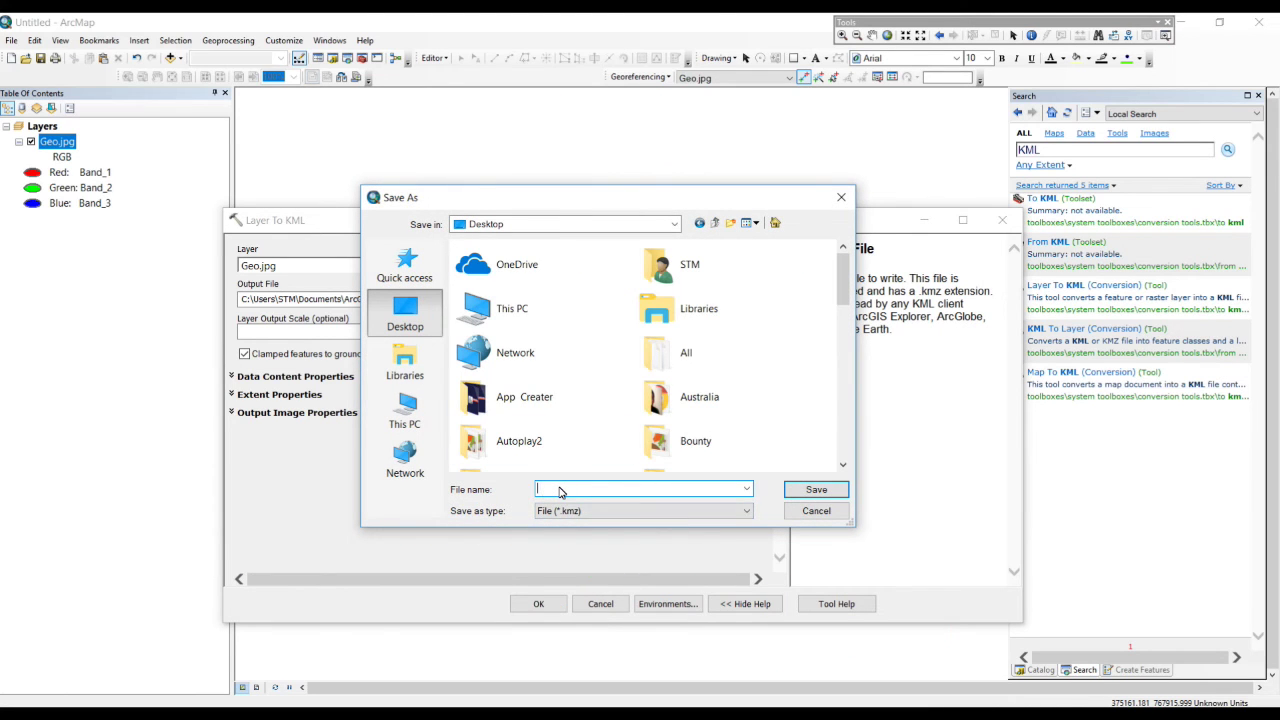
pyautogui.write('KML')
pyautogui.click(801, 493)
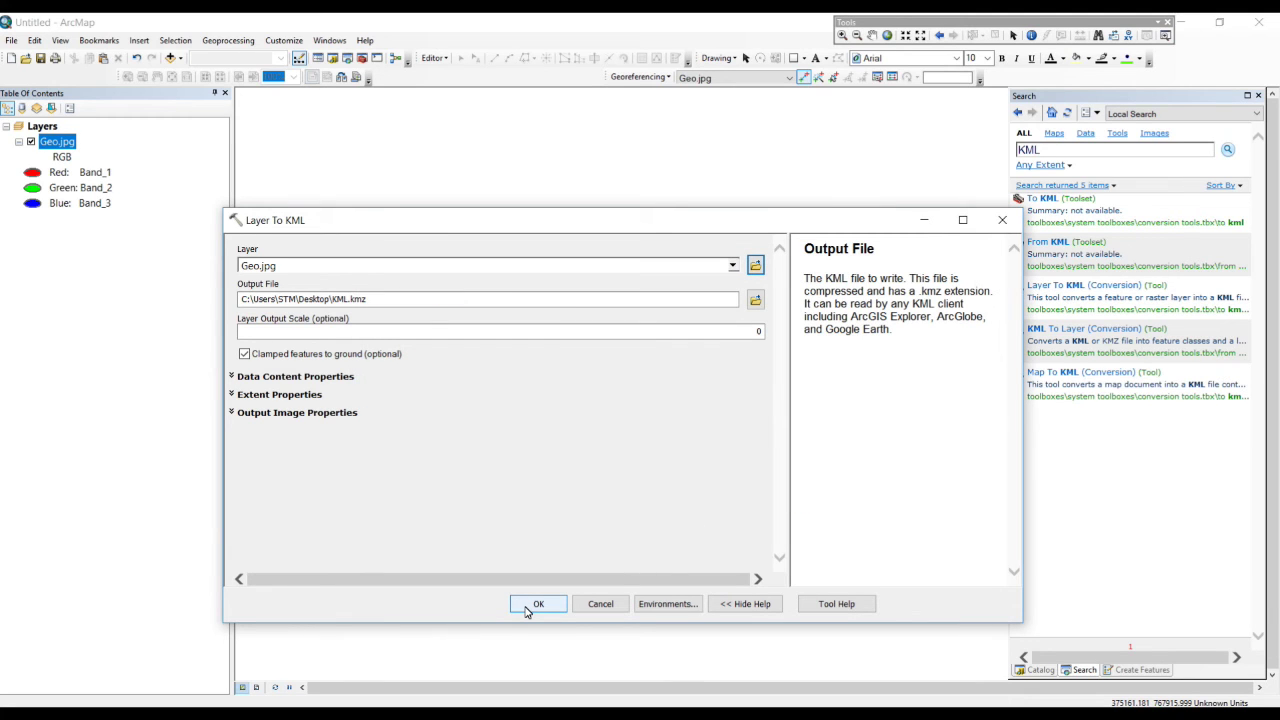
pyautogui.click(527, 607)
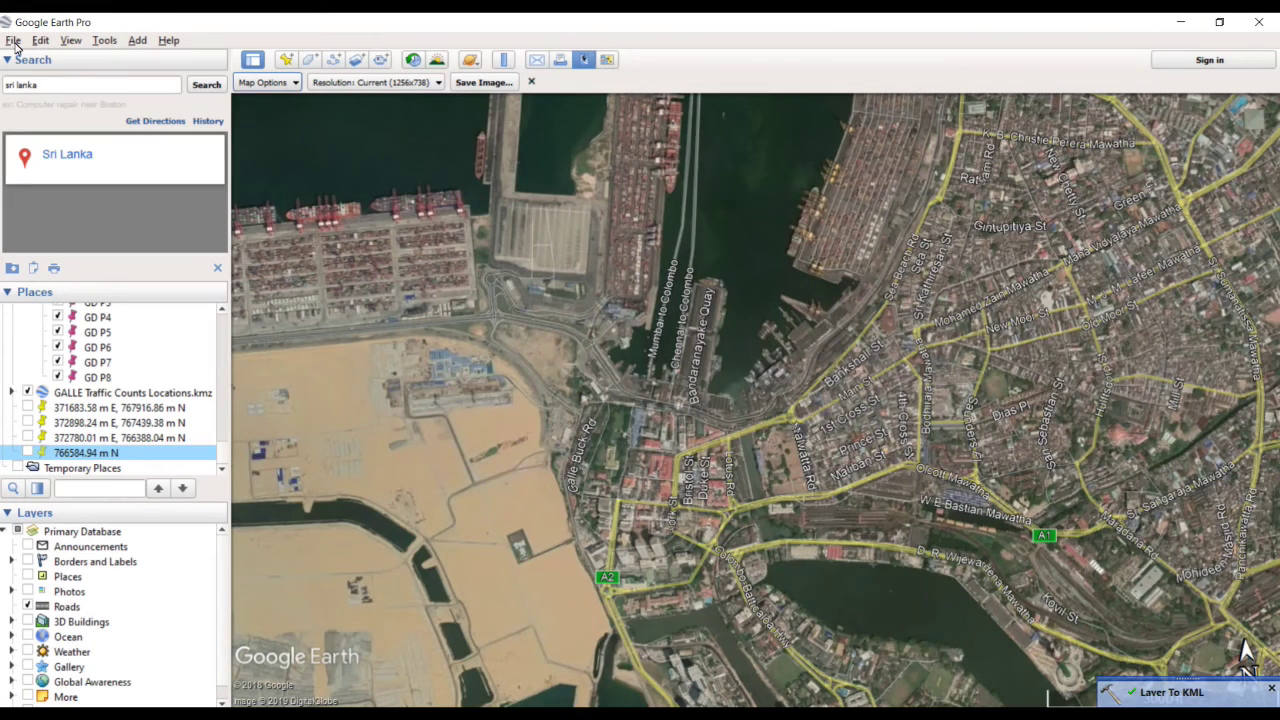
# Switch to Google Earth Pro and open KML.kmz from the Desktop.
pyautogui.click(14, 40)
pyautogui.click(22, 60)
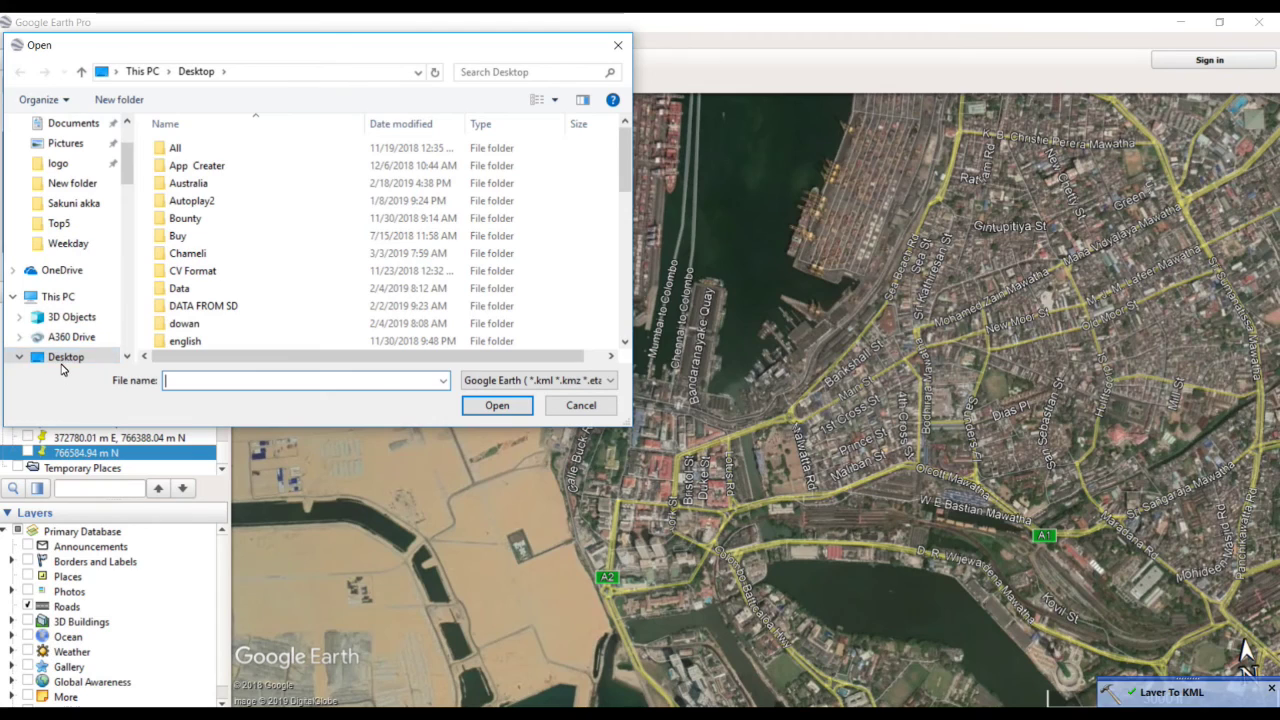
pyautogui.click(63, 357)
pyautogui.scroll(-6, 306, 234)
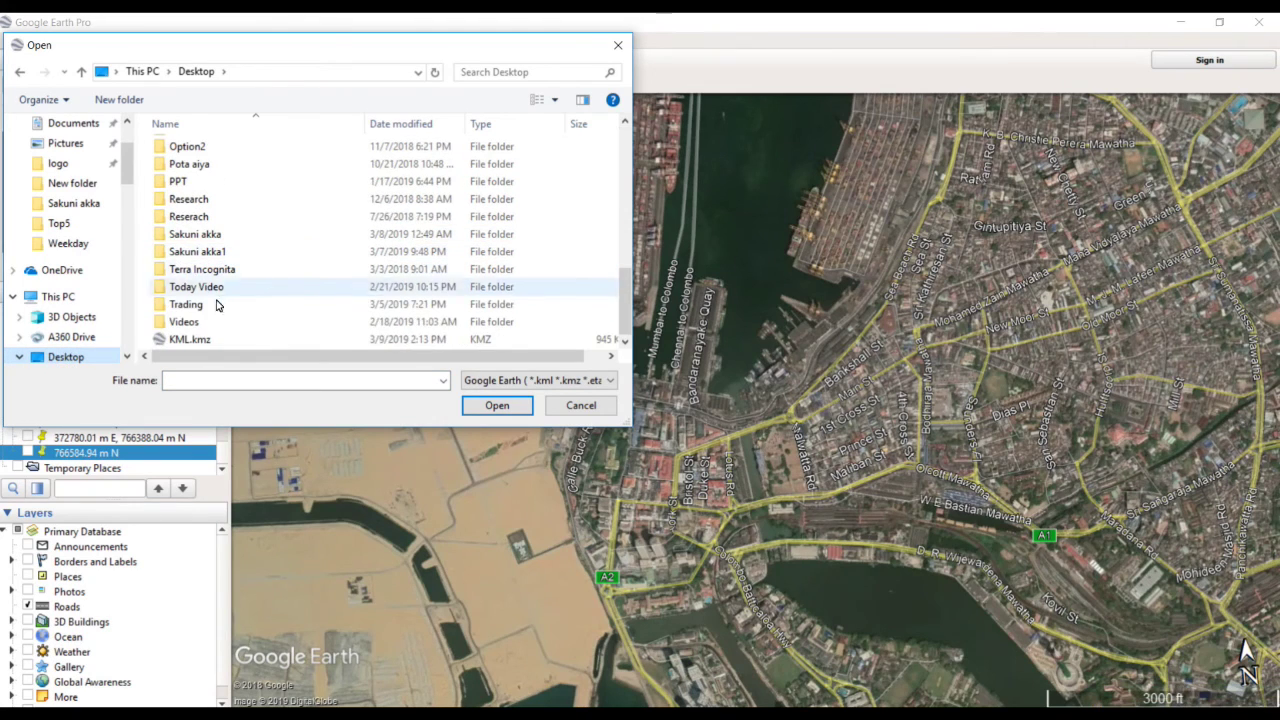
pyautogui.click(185, 339)
pyautogui.click(478, 410)
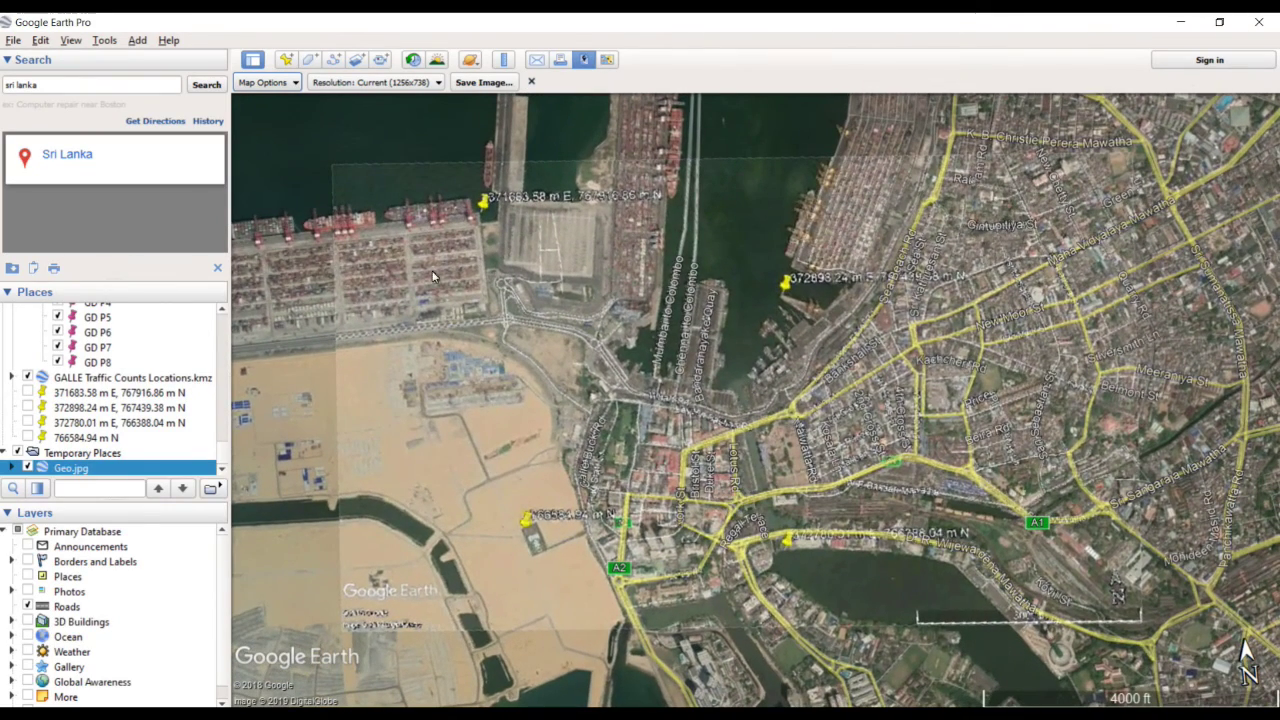
# Toggle the visibility of the Geo.jpg overlay repeatedly to compare its alignment with the underlying satellite imagery.
pyautogui.click(28, 468)
pyautogui.click(28, 468)
pyautogui.click(28, 468)
pyautogui.click(28, 468)
pyautogui.click(28, 468)
pyautogui.click(28, 468)
pyautogui.click(28, 468)
pyautogui.click(28, 468)
pyautogui.click(28, 468)
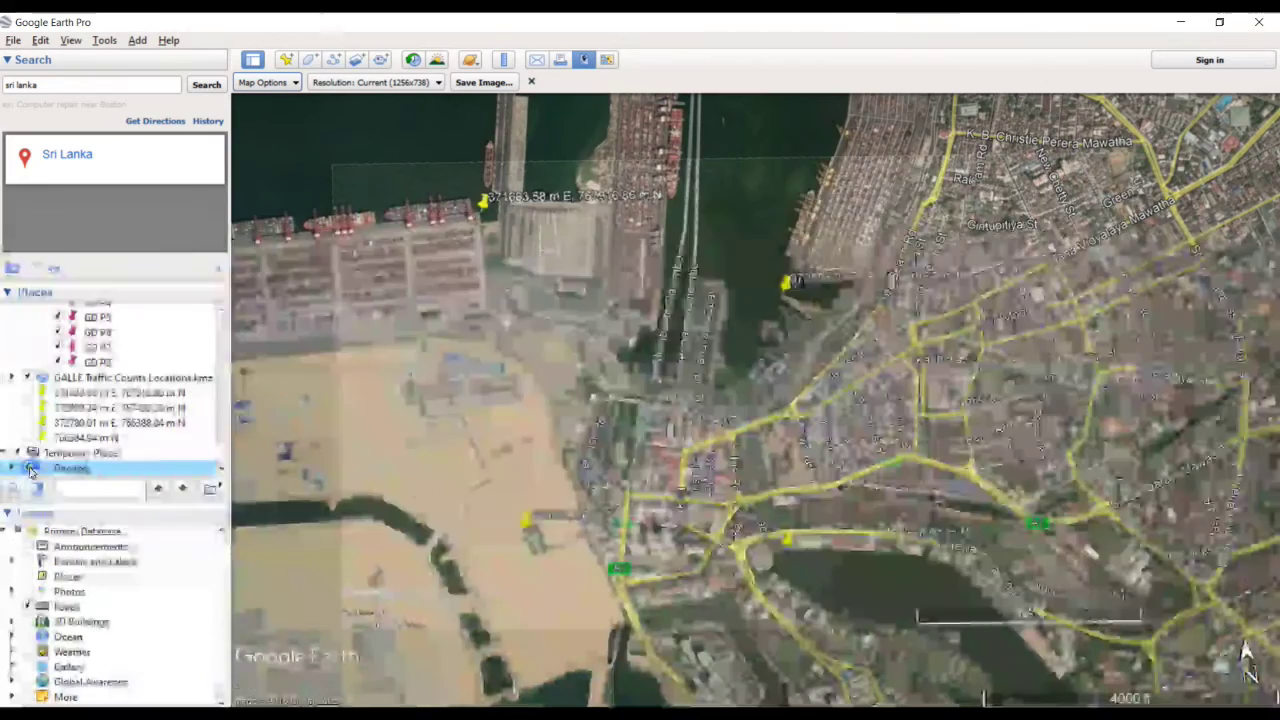
pyautogui.click(28, 468)
pyautogui.click(28, 468)
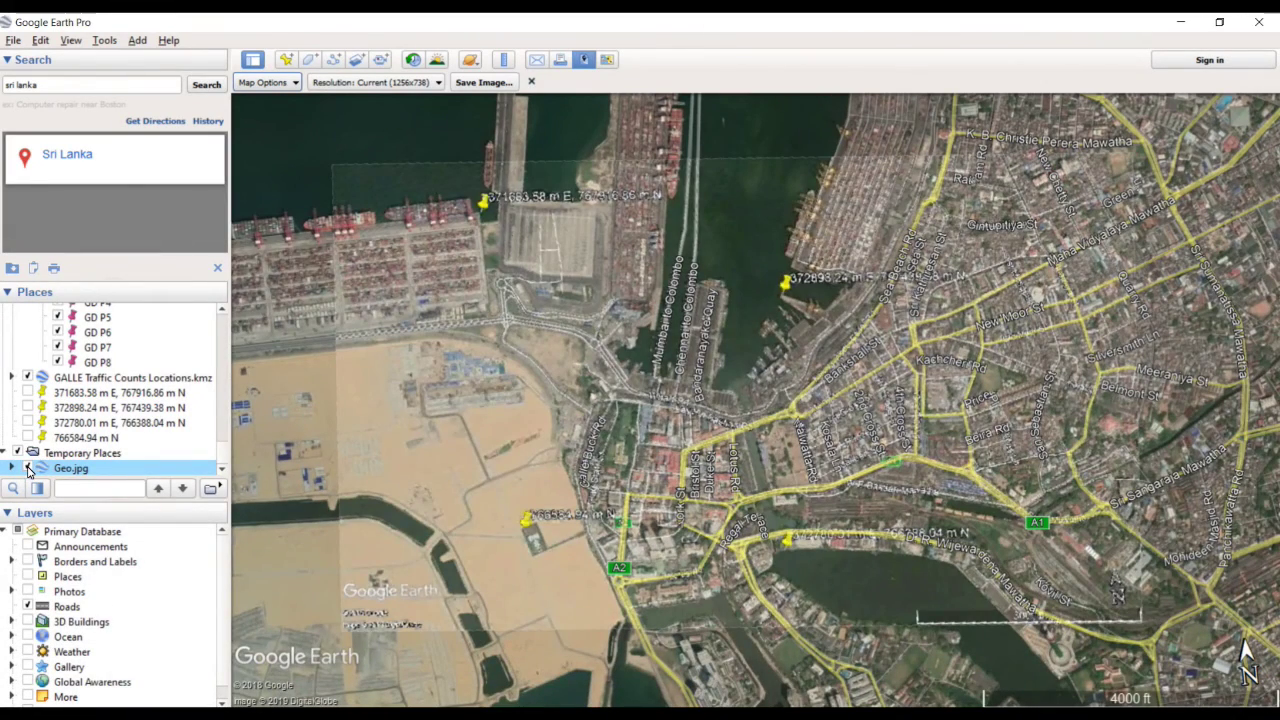